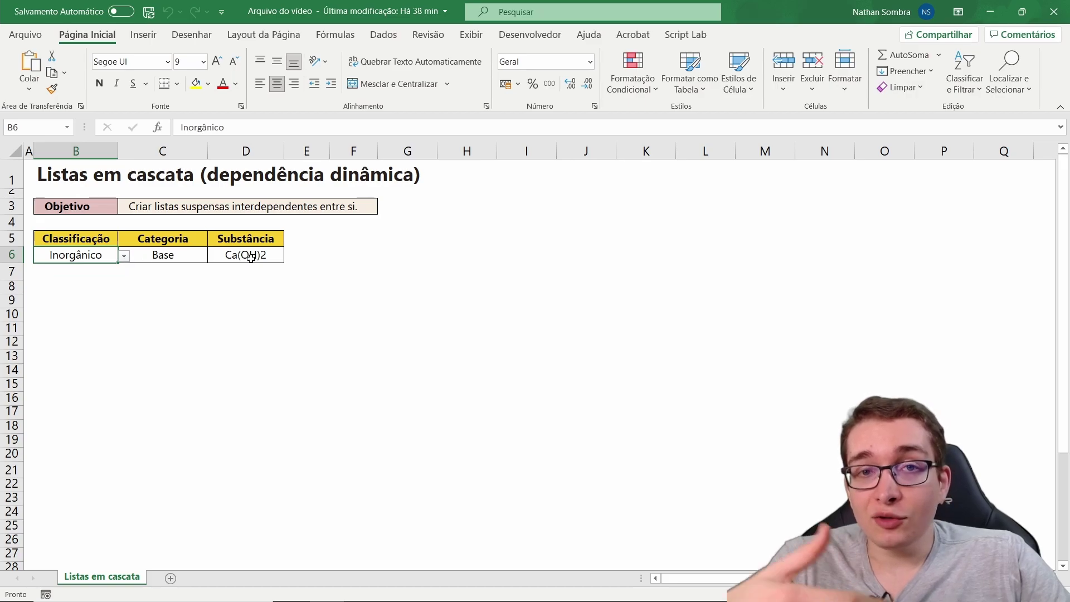
Examine the dropdown options offered in the Substância and Categoria cells of row 6
click(290, 257)
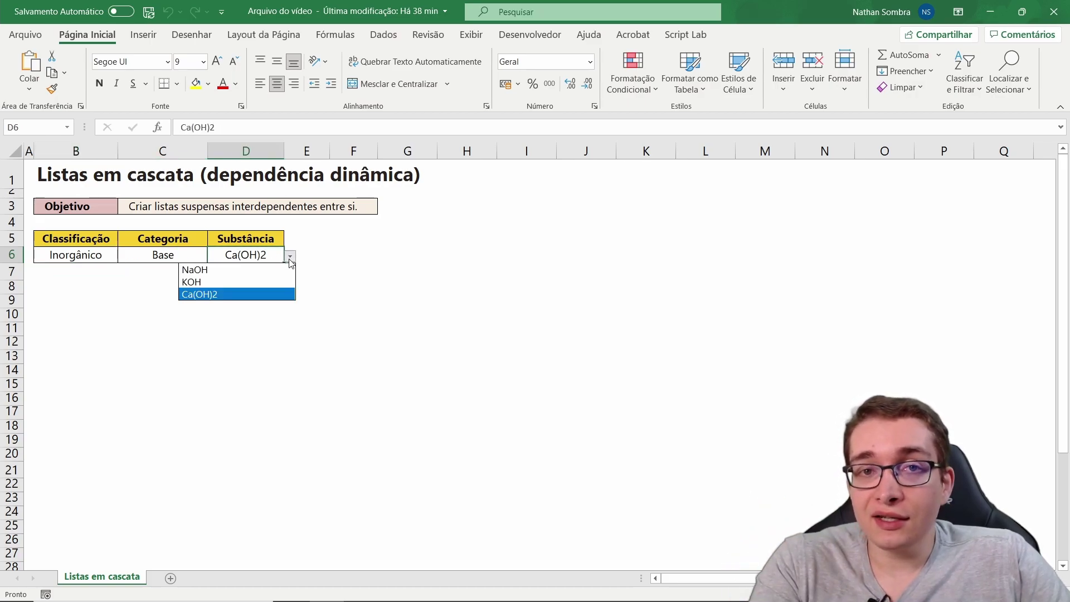
click(152, 259)
click(214, 256)
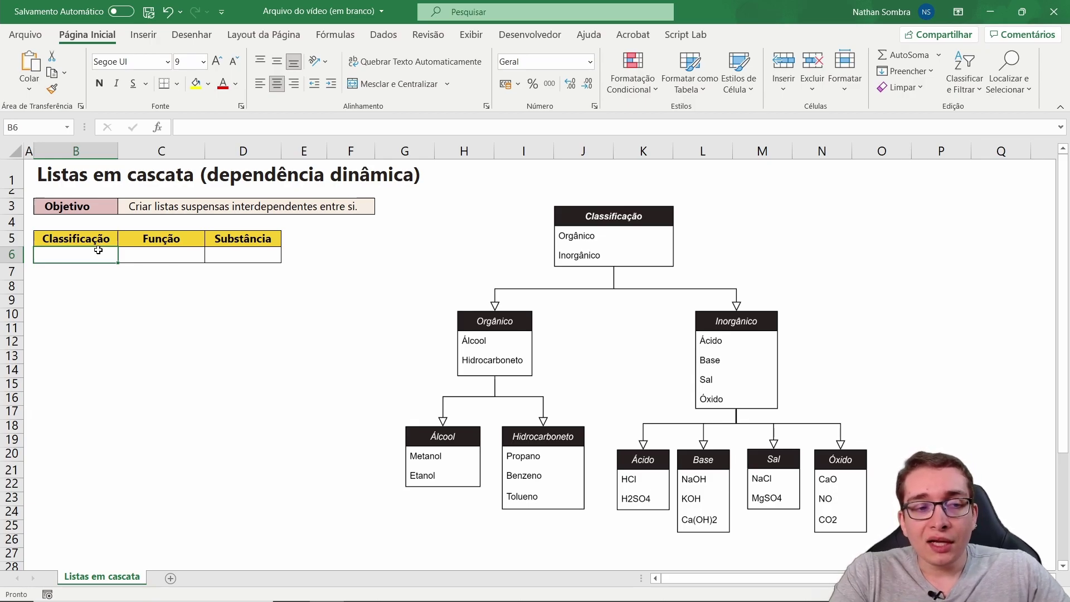
drag(98, 251, 240, 255)
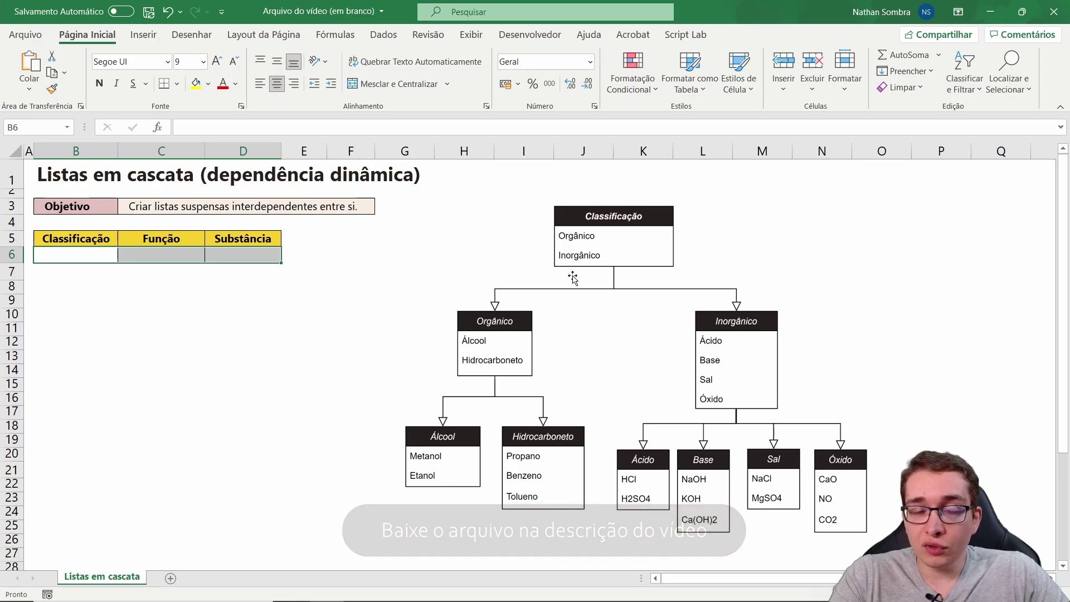
click(90, 255)
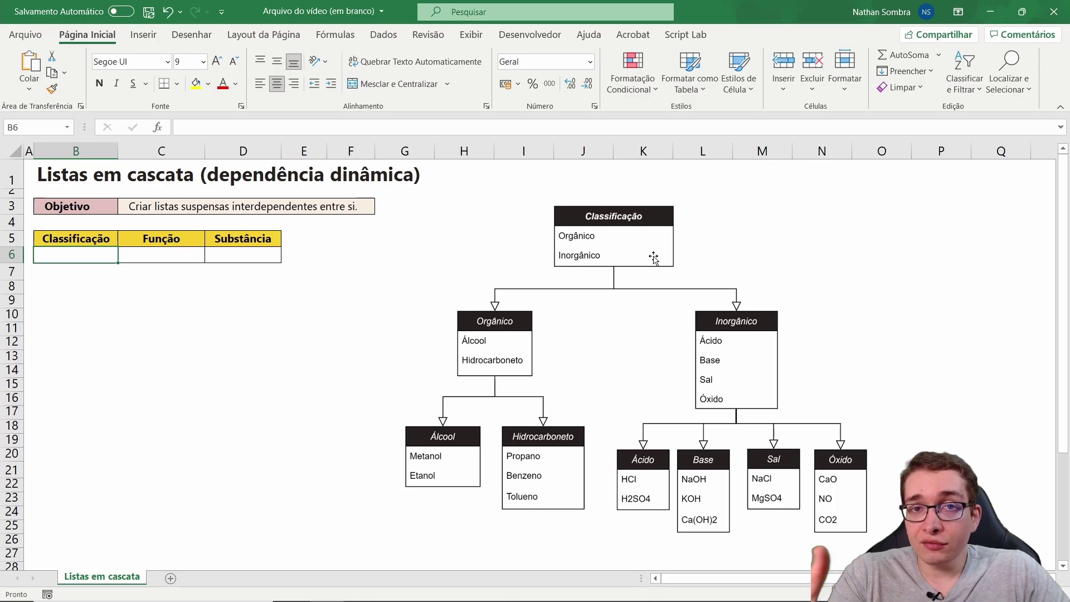
click(184, 255)
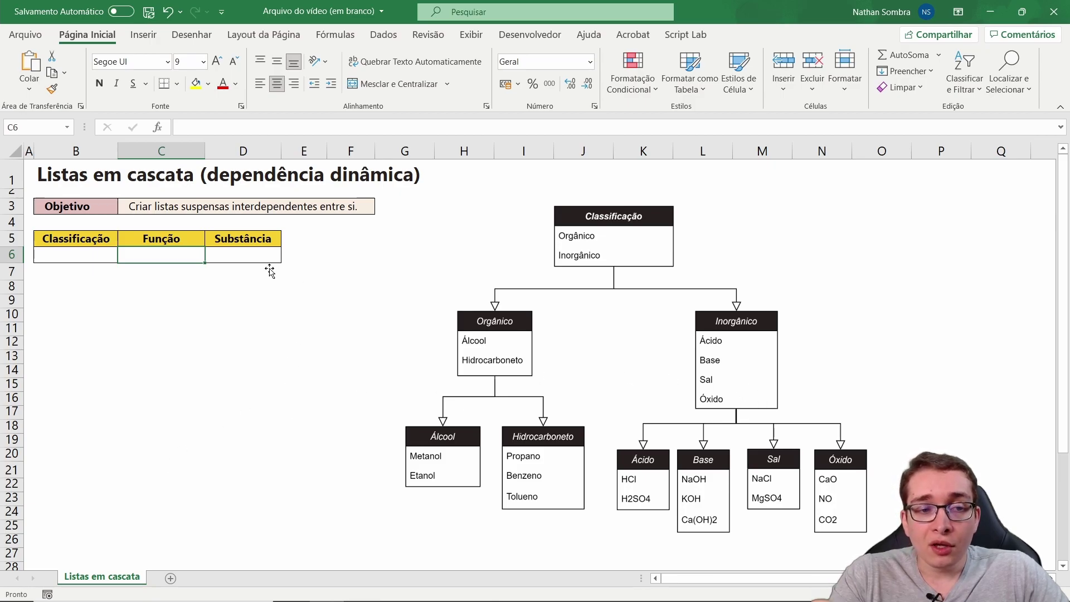
click(249, 254)
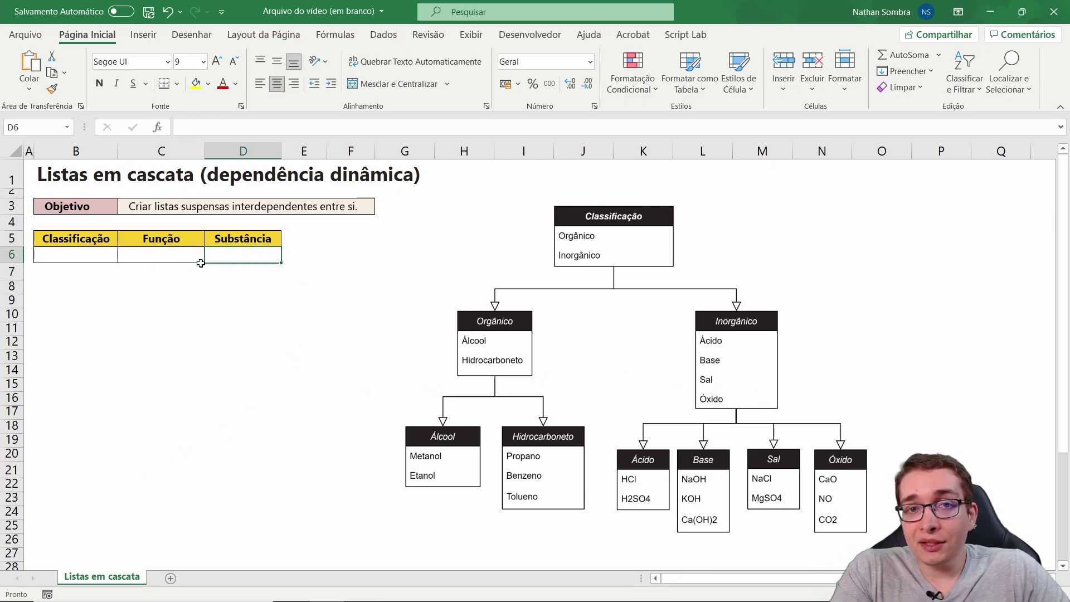
click(170, 258)
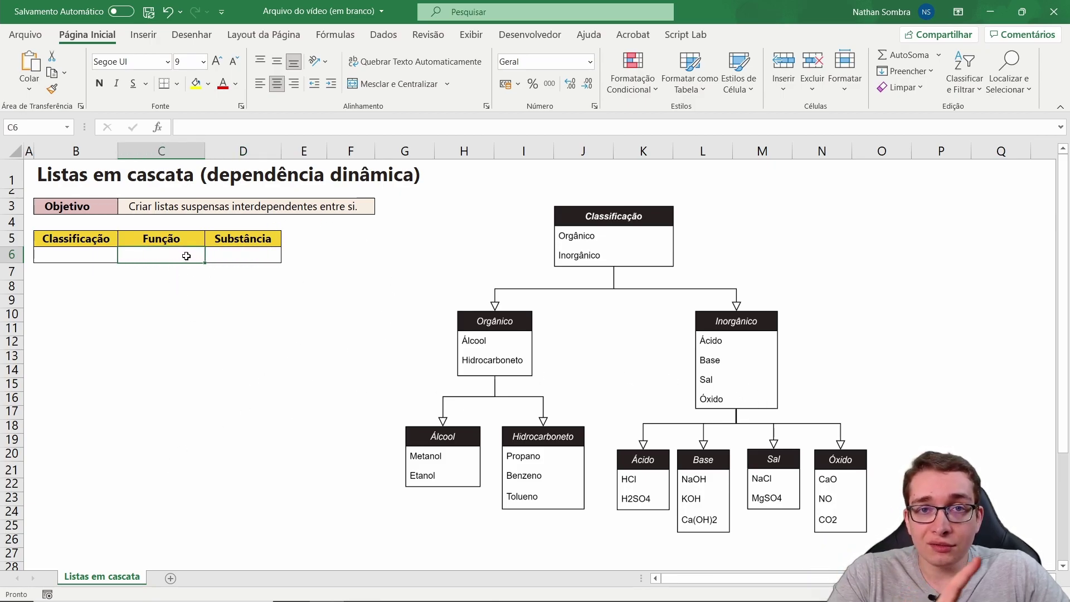
click(269, 254)
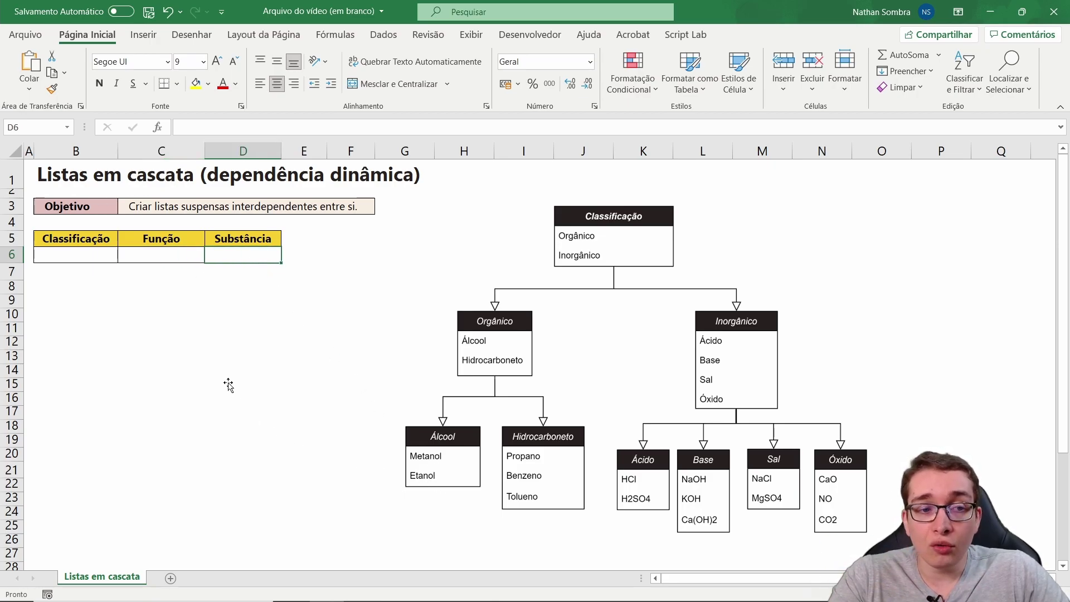
click(171, 259)
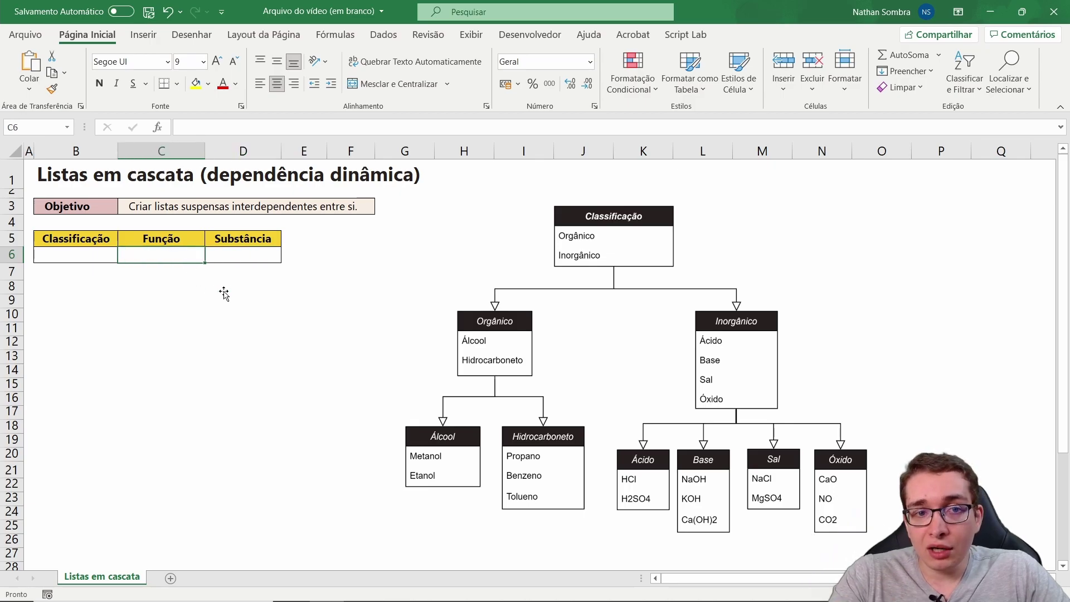
click(264, 254)
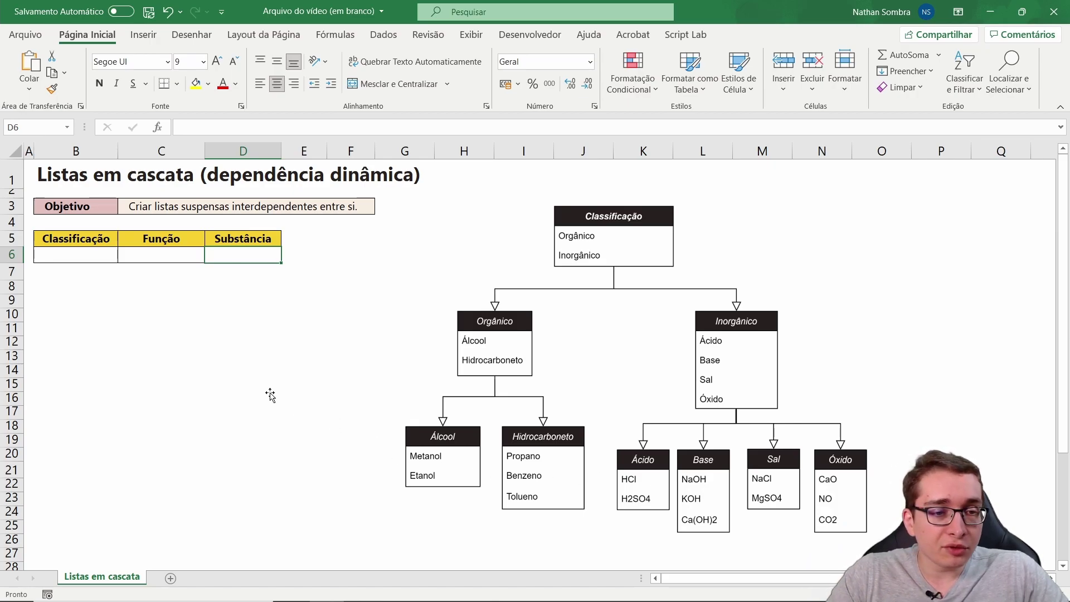
Add the reference lists of classifications, functions and substances in B8:F21, beneath the input table
key(ctrl+v)
key(Escape)
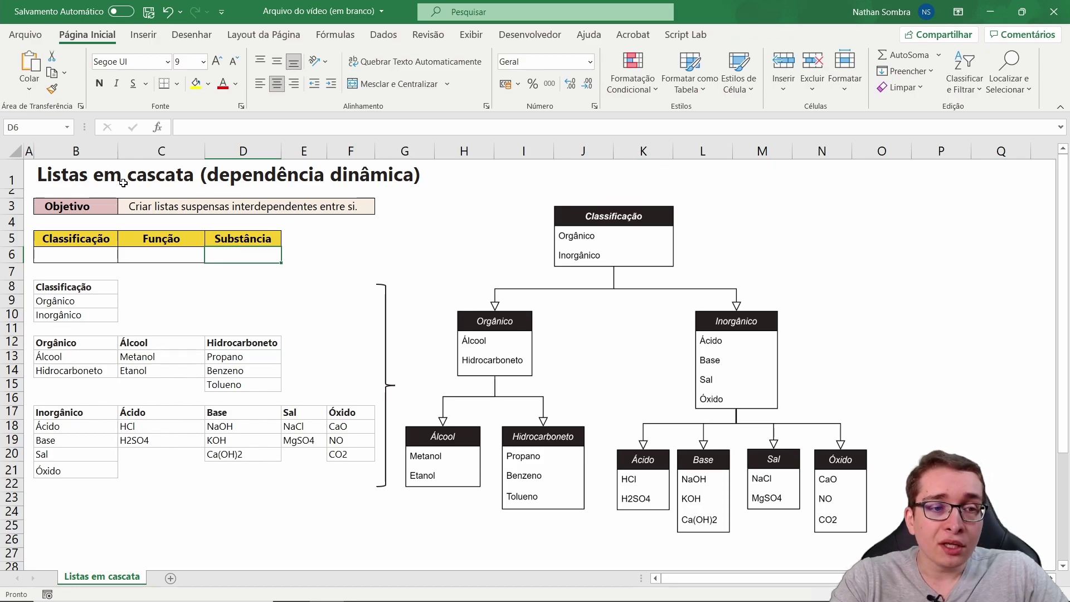
drag(96, 240, 56, 254)
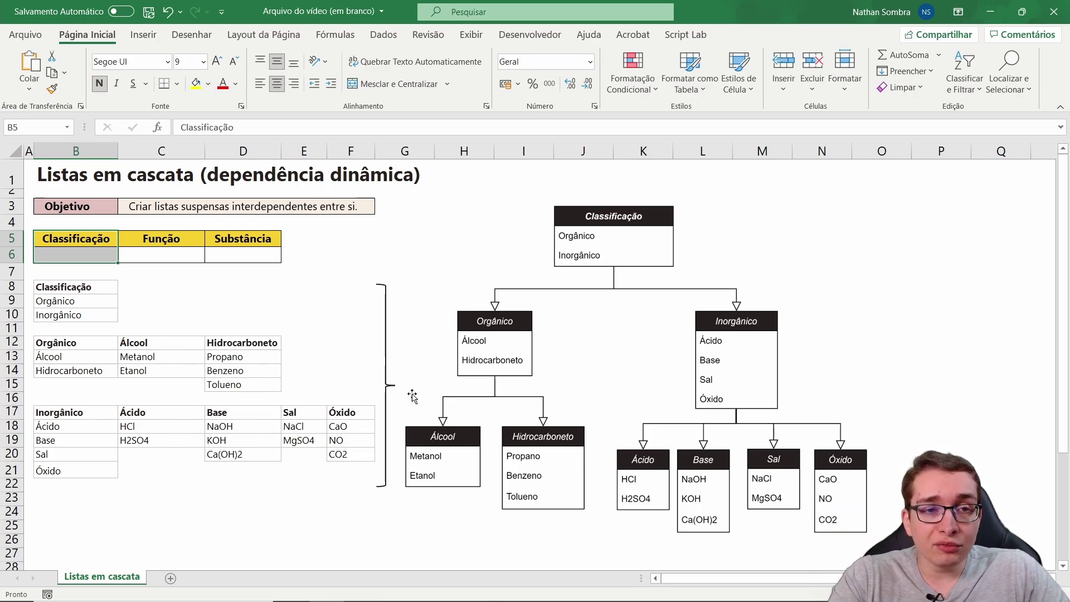
Apply a list-type data validation to the Classificação cell B6, using =$B$9:$B$10 as its source
click(76, 251)
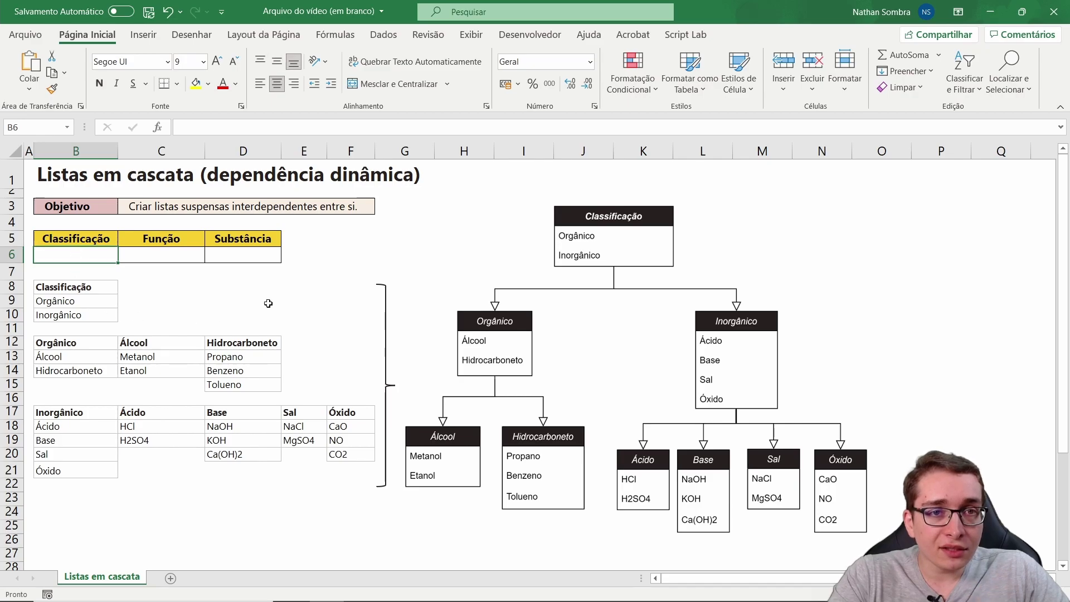
click(384, 34)
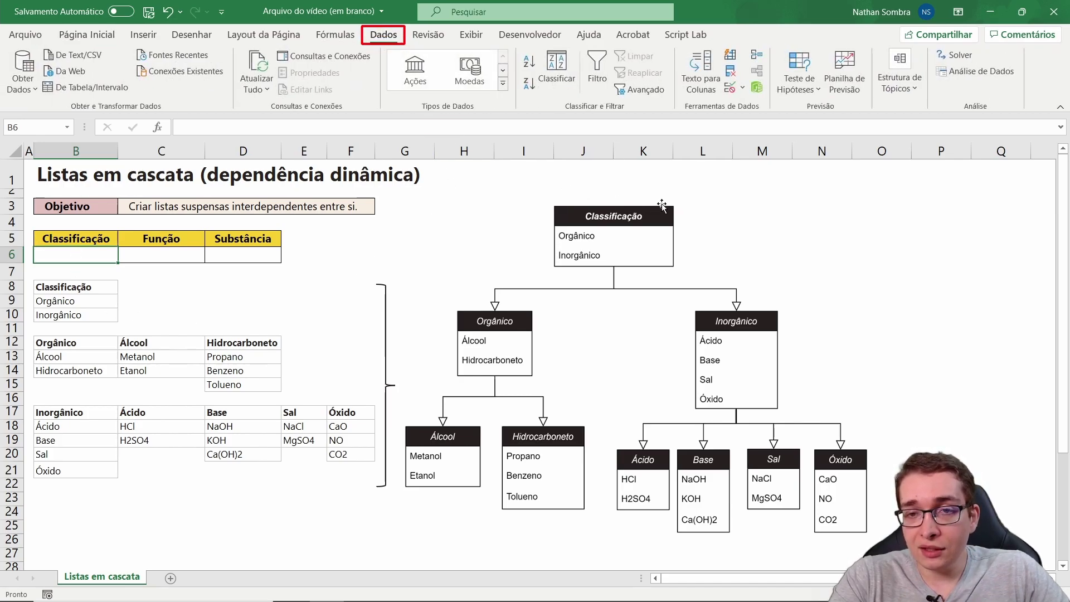
click(730, 88)
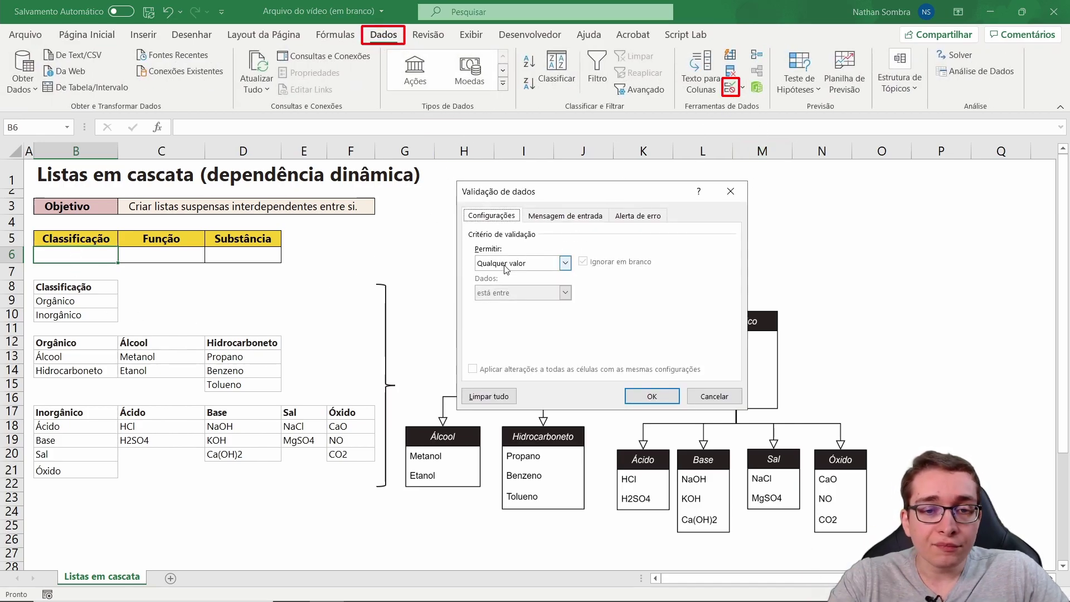
click(506, 264)
click(502, 301)
click(667, 322)
click(60, 311)
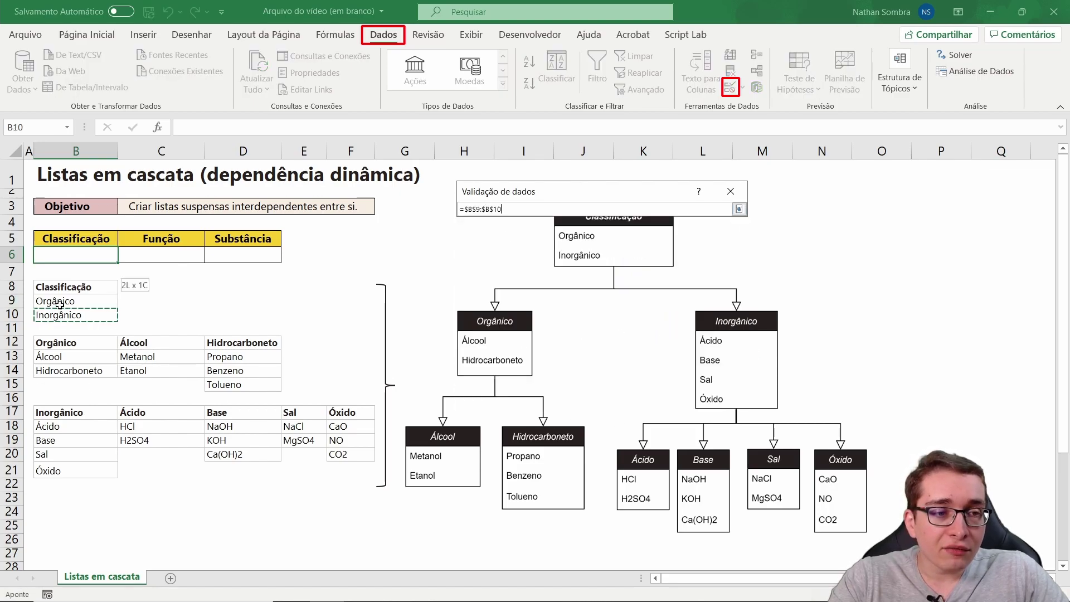
drag(60, 307, 59, 301)
click(653, 397)
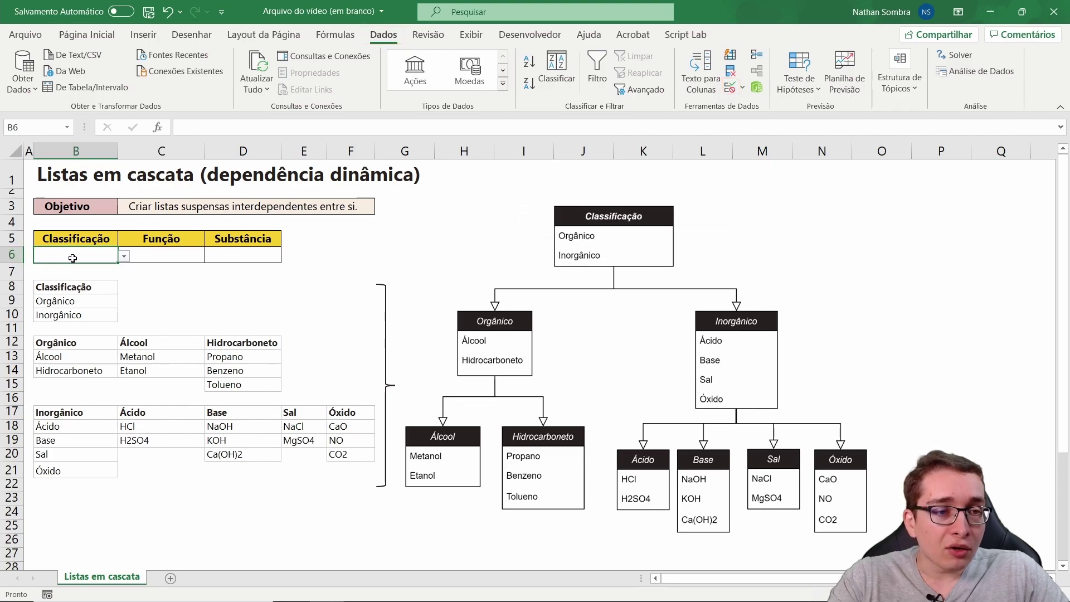
Test the Classificação dropdown in B6 by choosing Orgânico and then Inorgânico
click(124, 255)
click(98, 270)
click(124, 256)
click(100, 276)
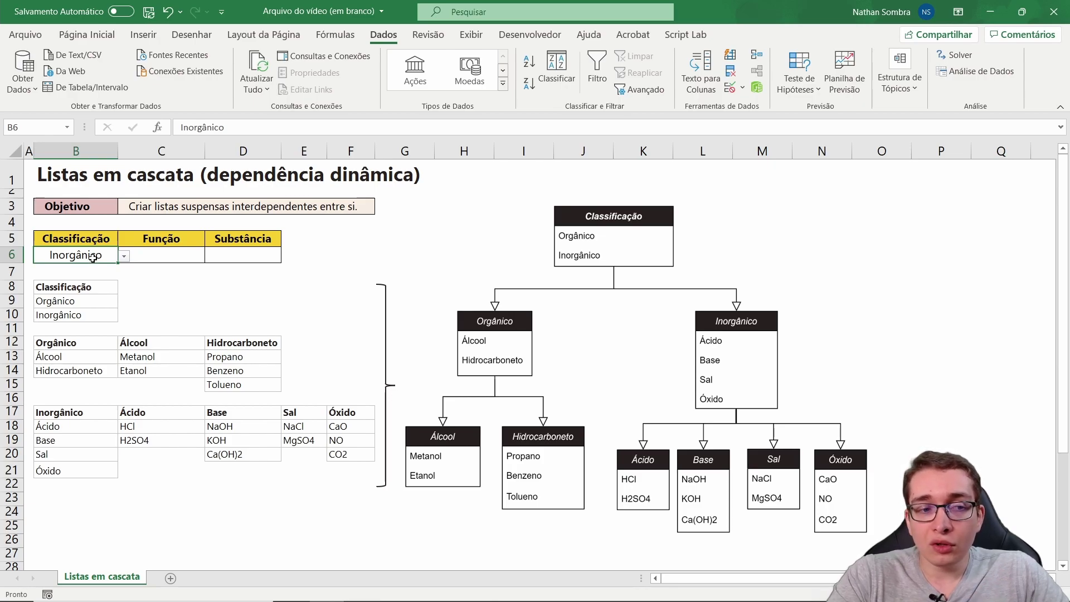
Name the range B13:B14, holding Álcool and Hidrocarboneto, as Orgânico
drag(92, 353, 105, 371)
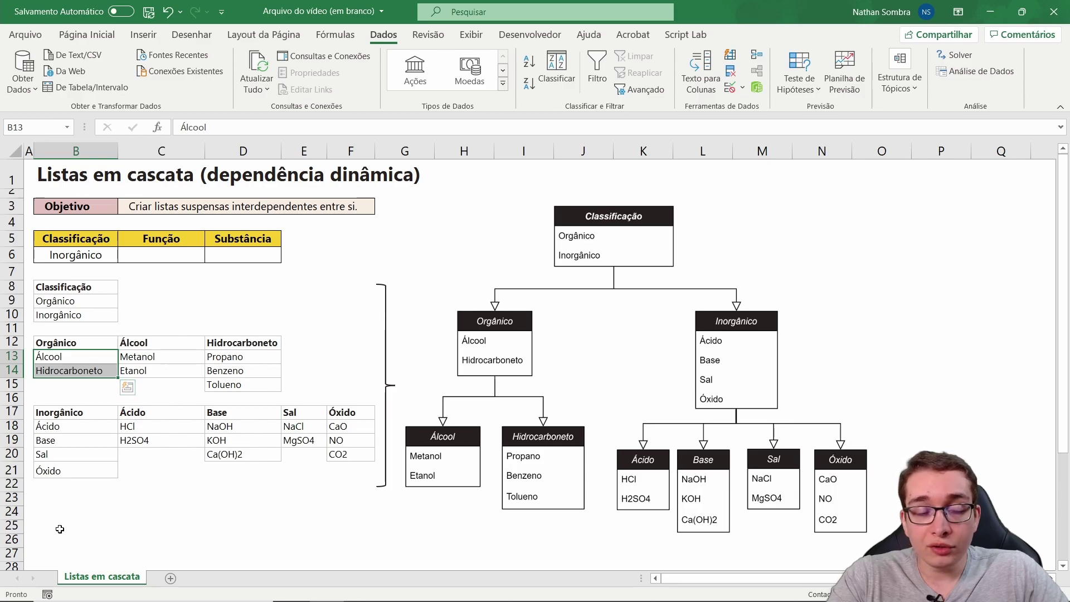
drag(83, 426, 85, 472)
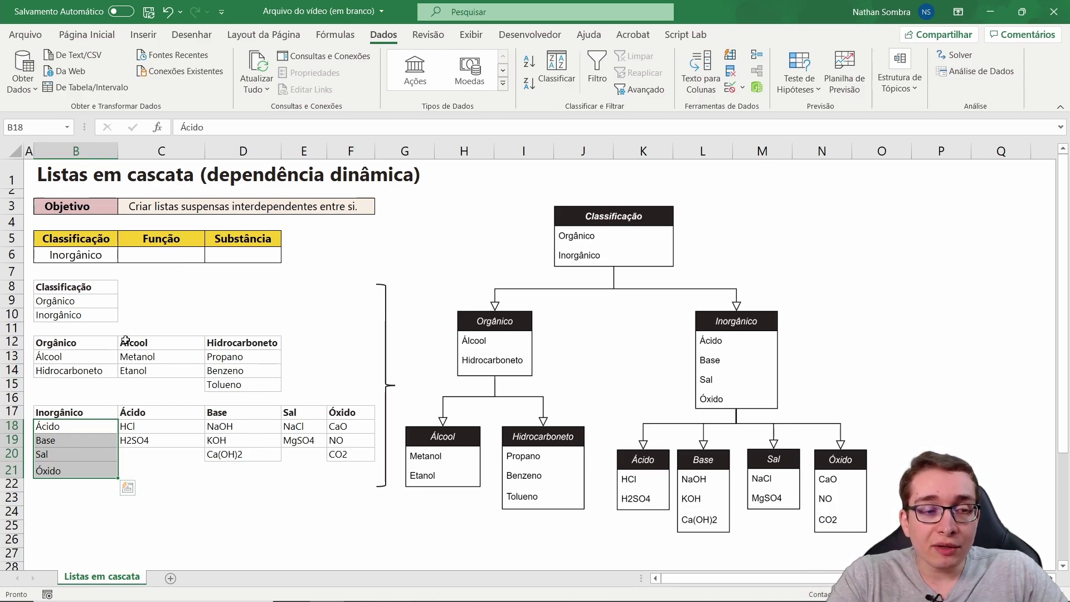
drag(63, 351, 63, 370)
click(46, 132)
text(Orgânico)
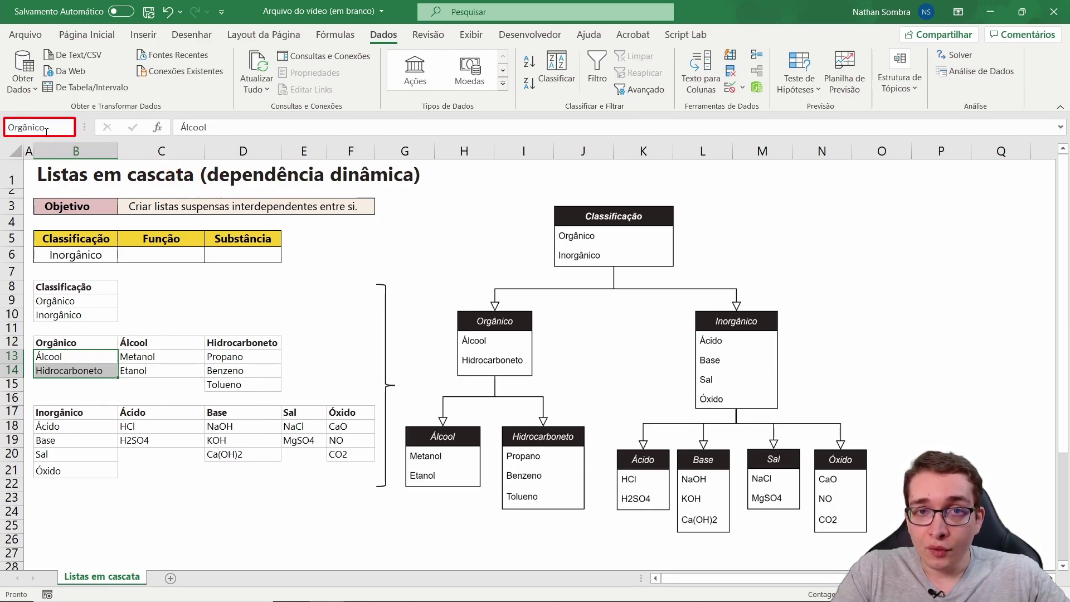
key(Return)
Name the range B18:B21, holding Ácido, Base, Sal and Óxido, as Inorgânico
drag(53, 426, 63, 466)
click(44, 127)
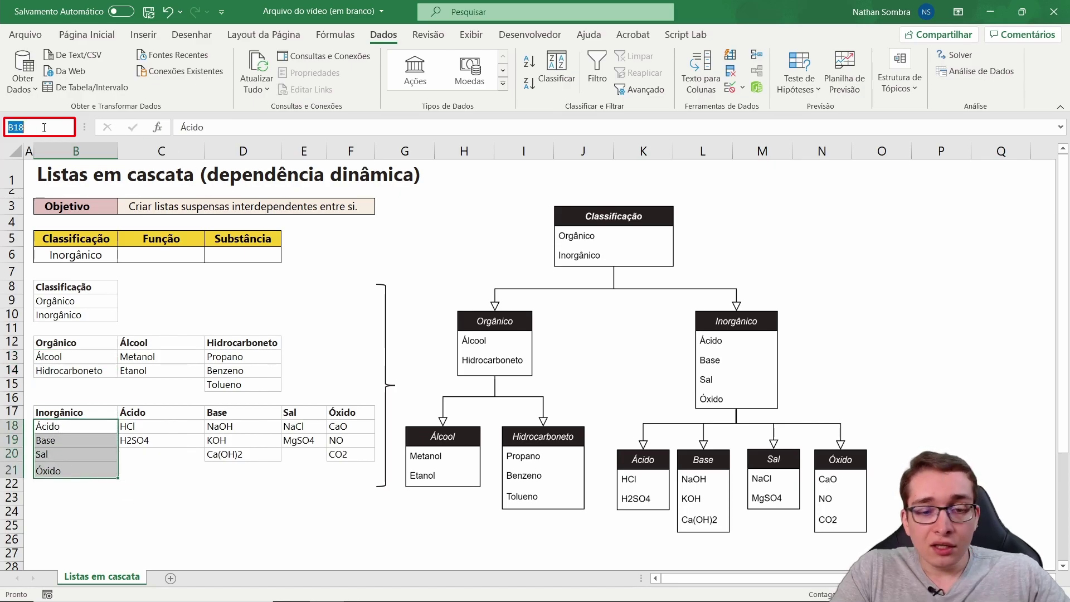
text(Inorgânico)
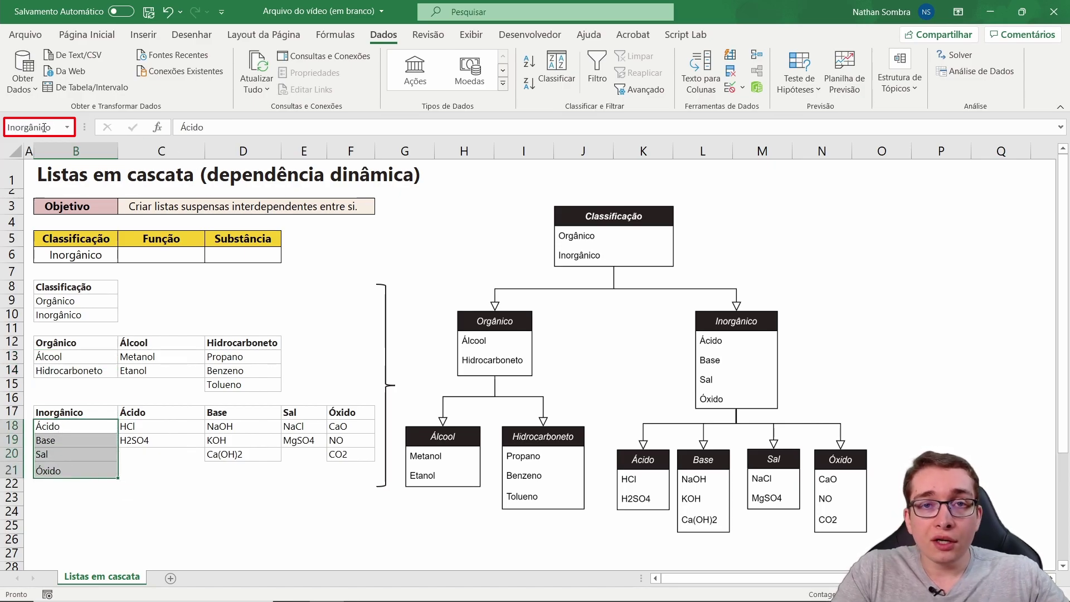
key(Return)
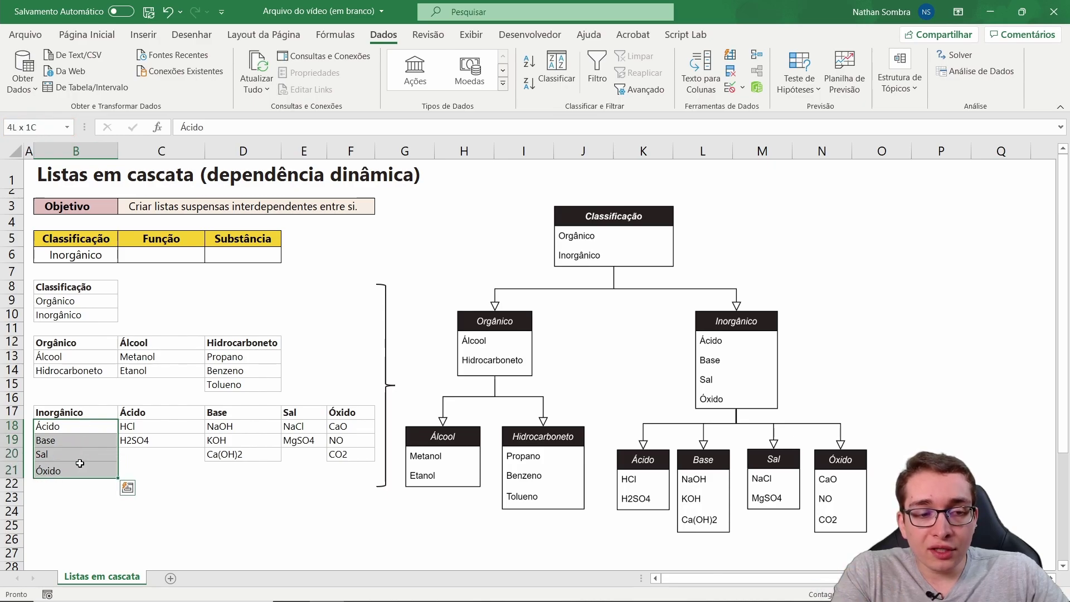
drag(84, 356, 79, 371)
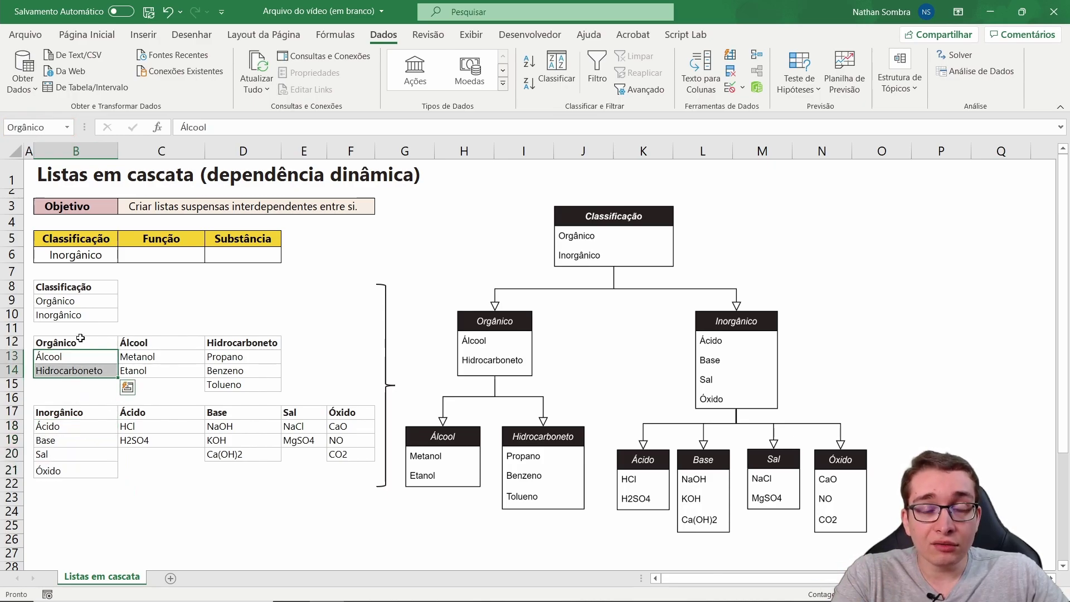
drag(80, 300, 80, 316)
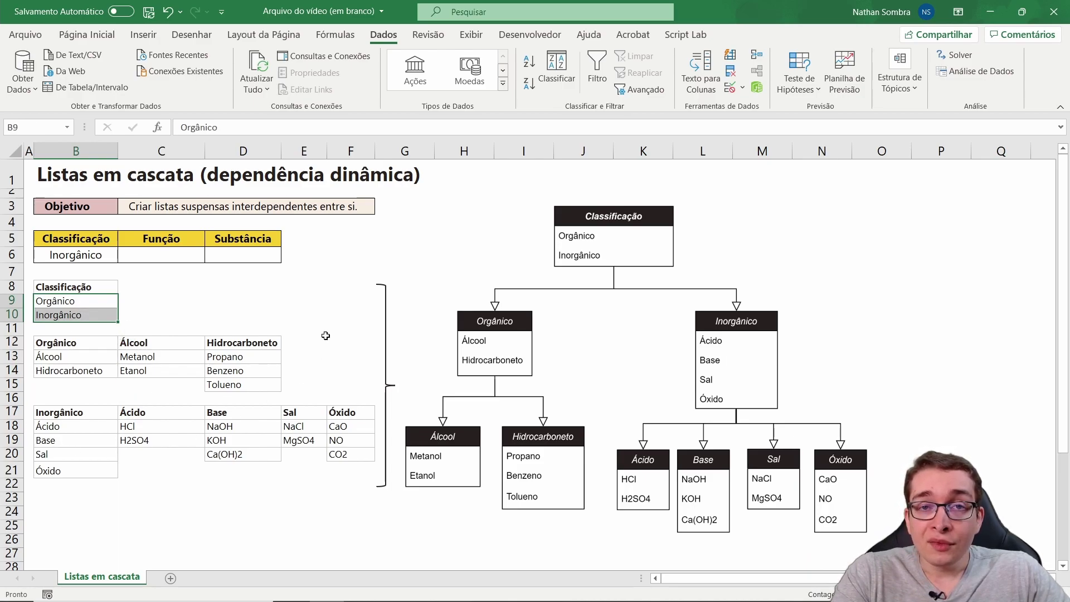
Apply a list-type data validation to the Função cell C6, using =indireto($B$6) as its source
click(164, 255)
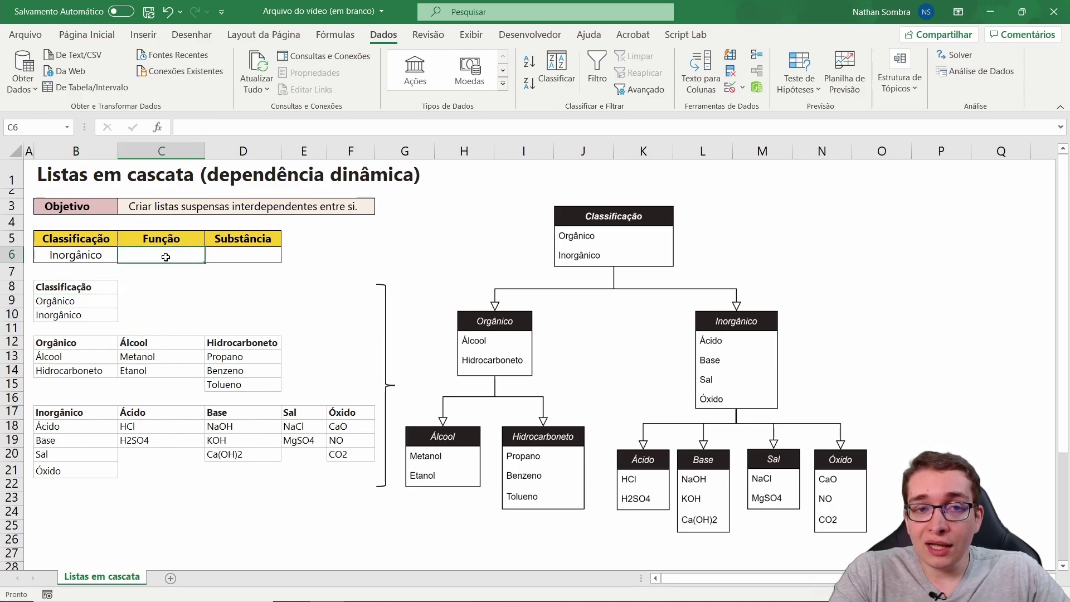
click(729, 88)
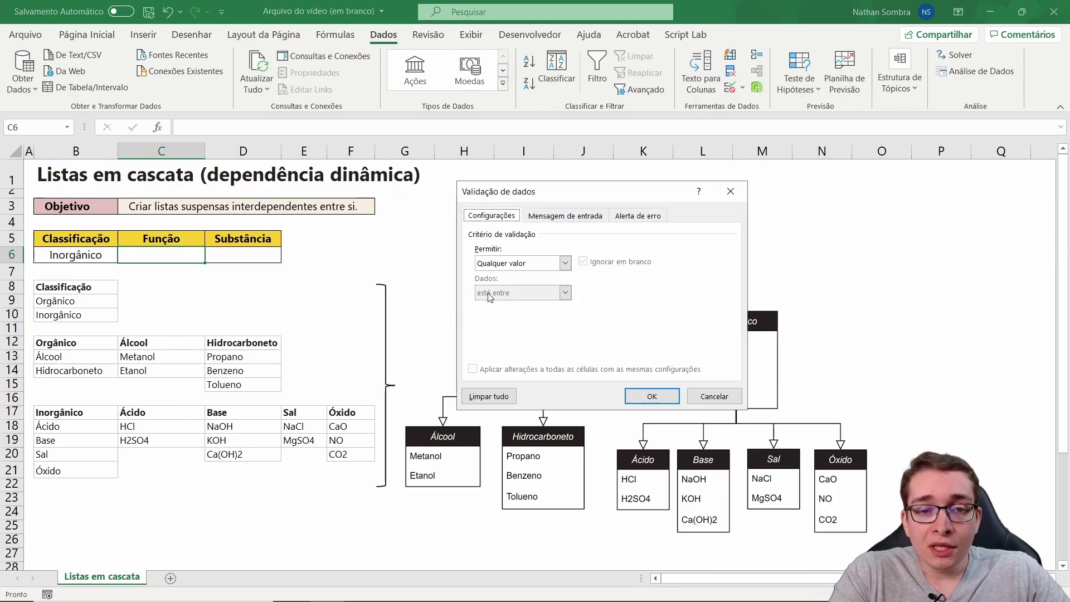
click(541, 264)
click(501, 299)
click(599, 321)
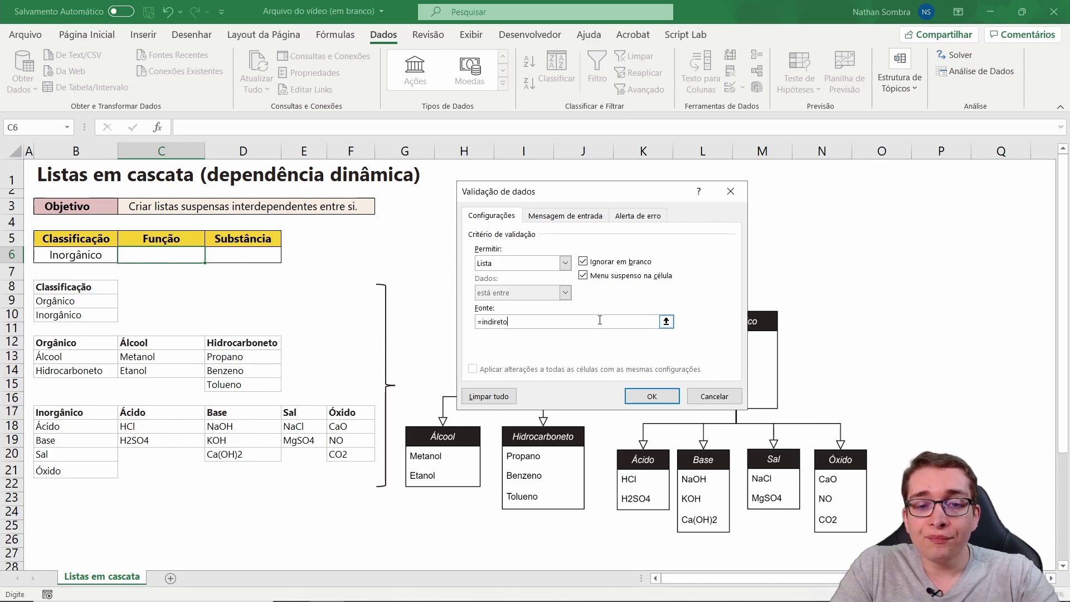
click(666, 322)
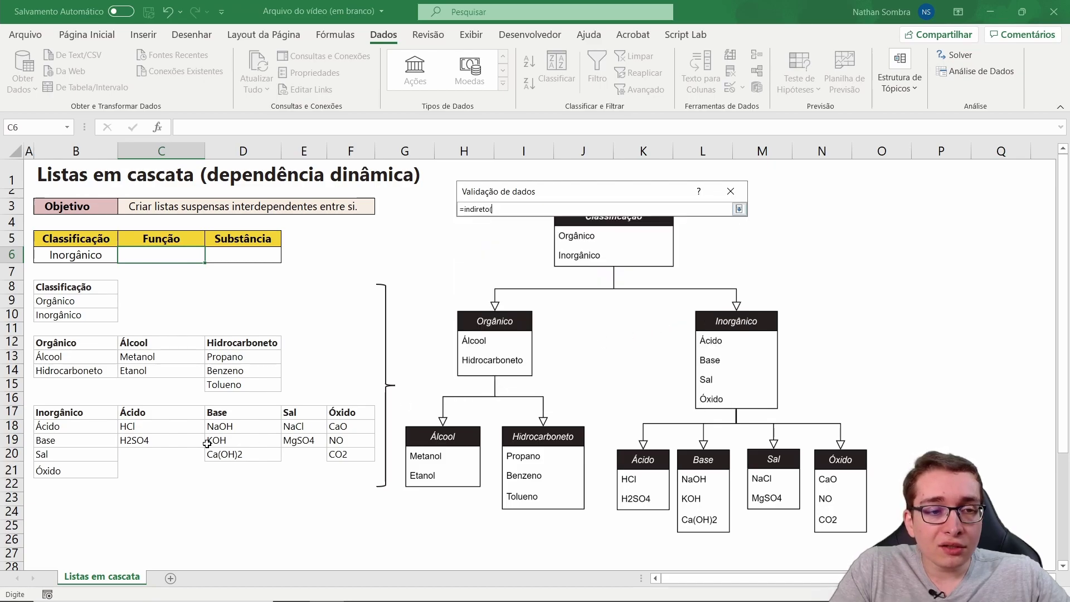
click(84, 255)
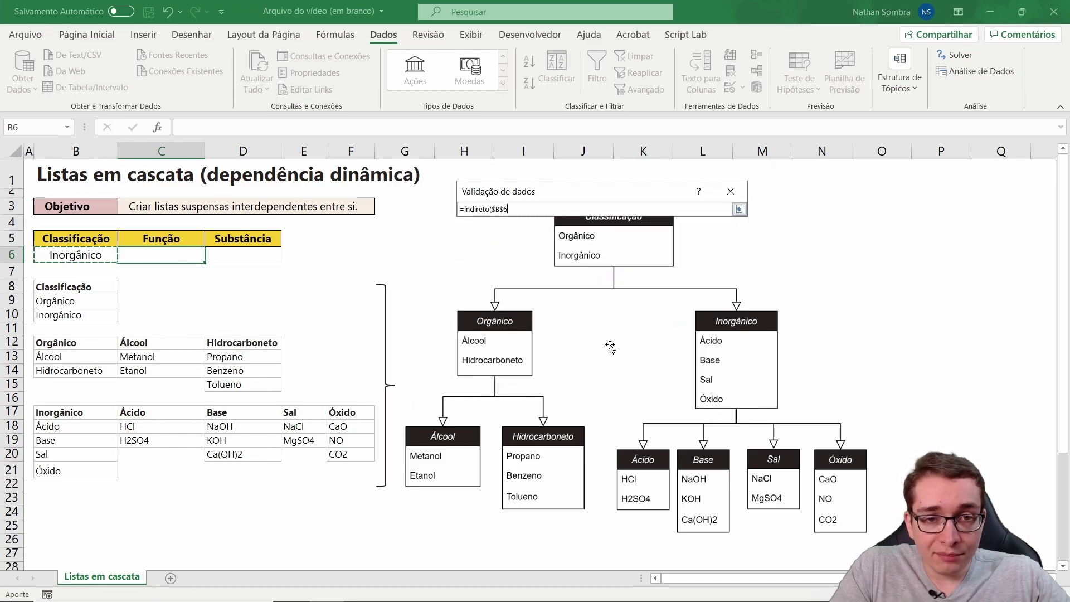
text())
key(Return)
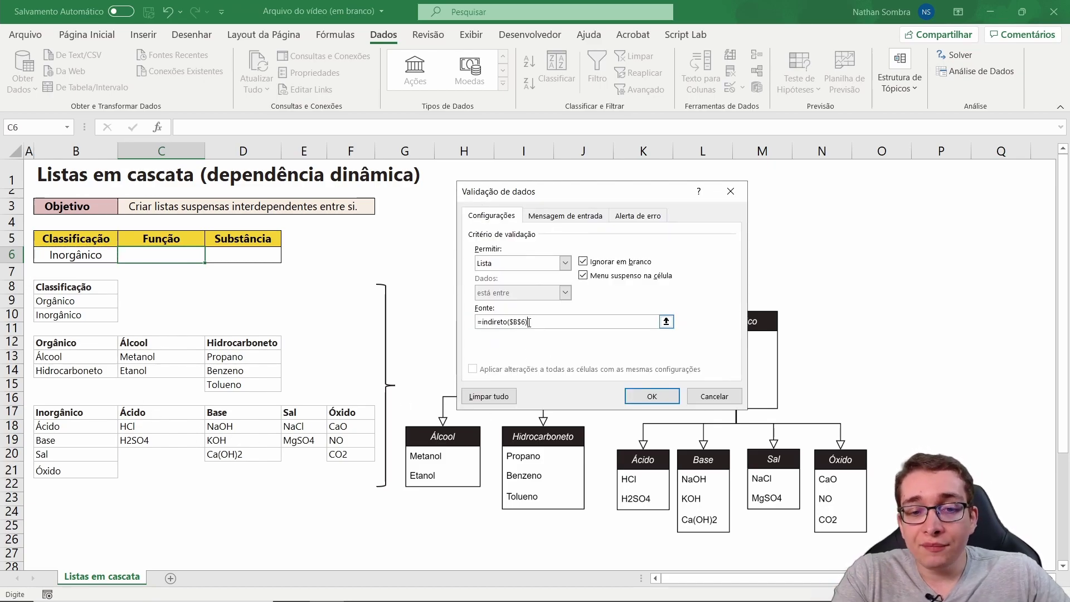
drag(518, 321, 512, 321)
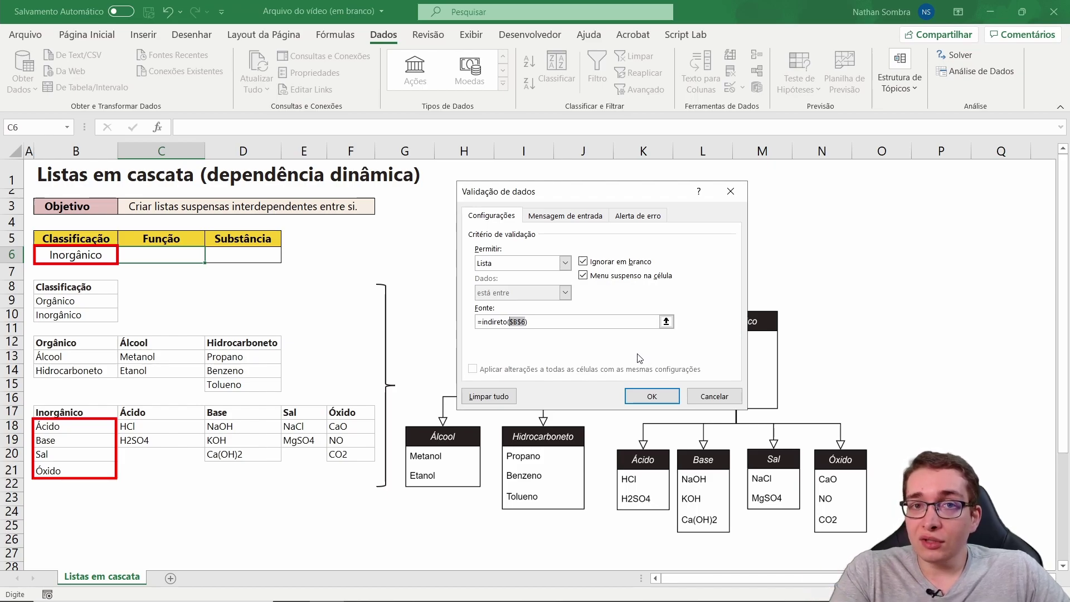
click(670, 399)
Check the Função dropdown options in C6 under Inorgânico, and check them again with the B6 Classificação switched to Orgânico
click(96, 256)
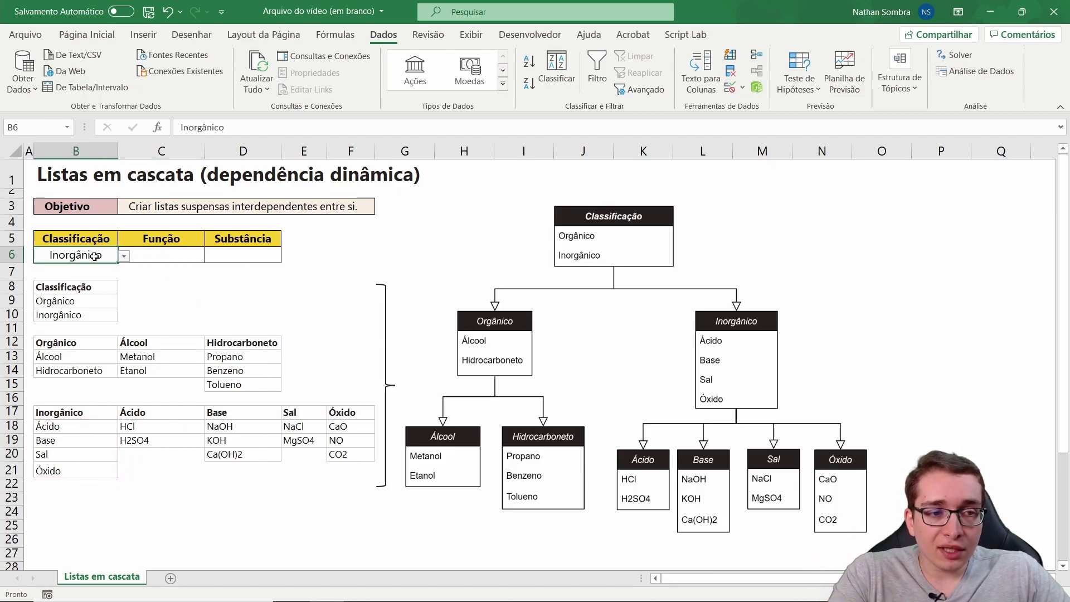
click(188, 255)
click(210, 256)
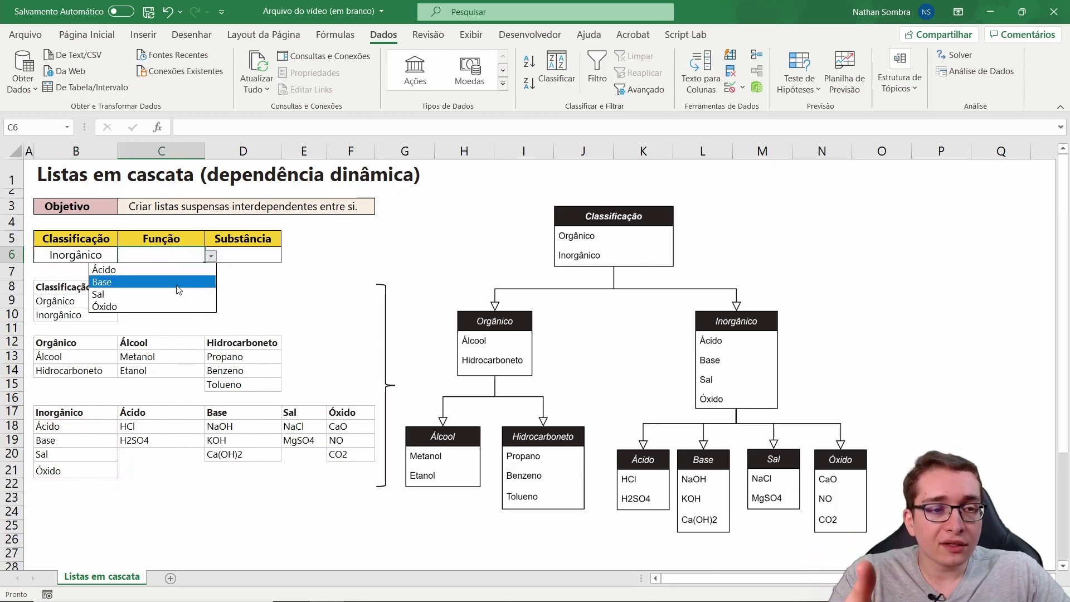
click(84, 255)
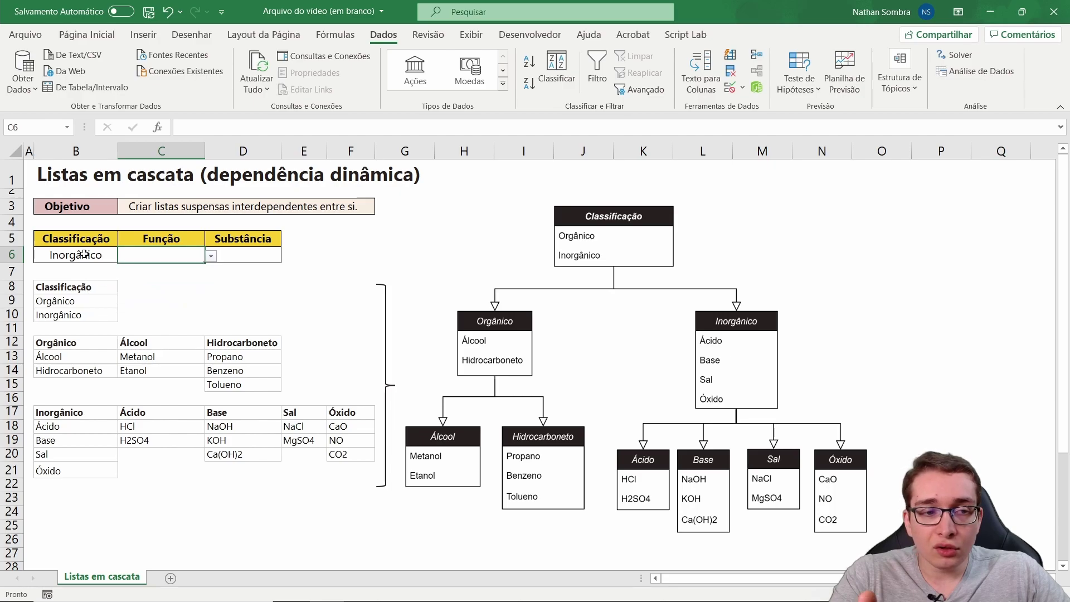
click(124, 255)
click(92, 272)
click(179, 255)
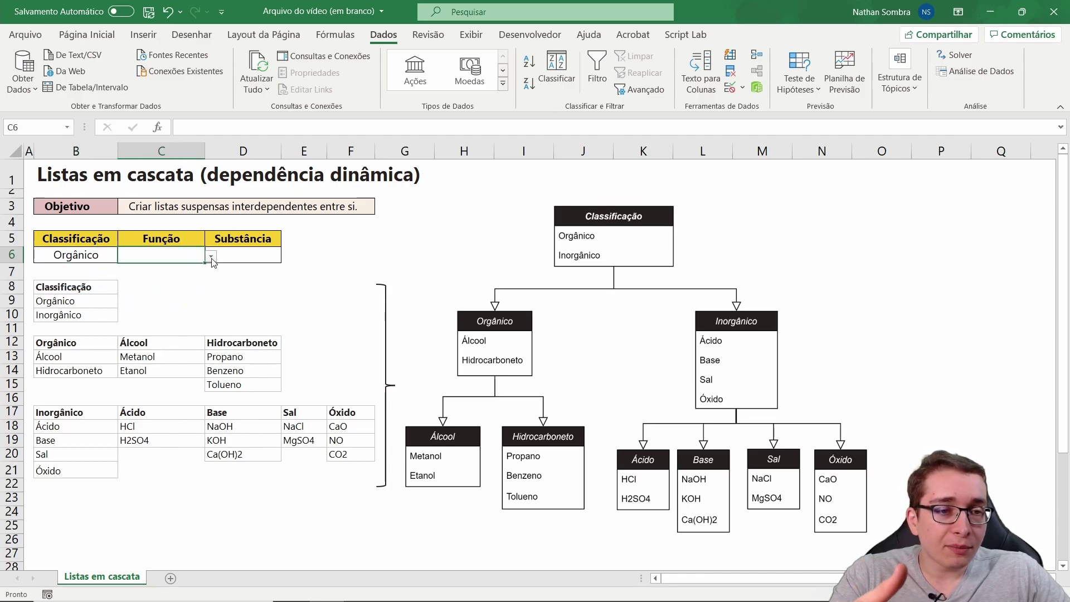
click(212, 256)
click(212, 259)
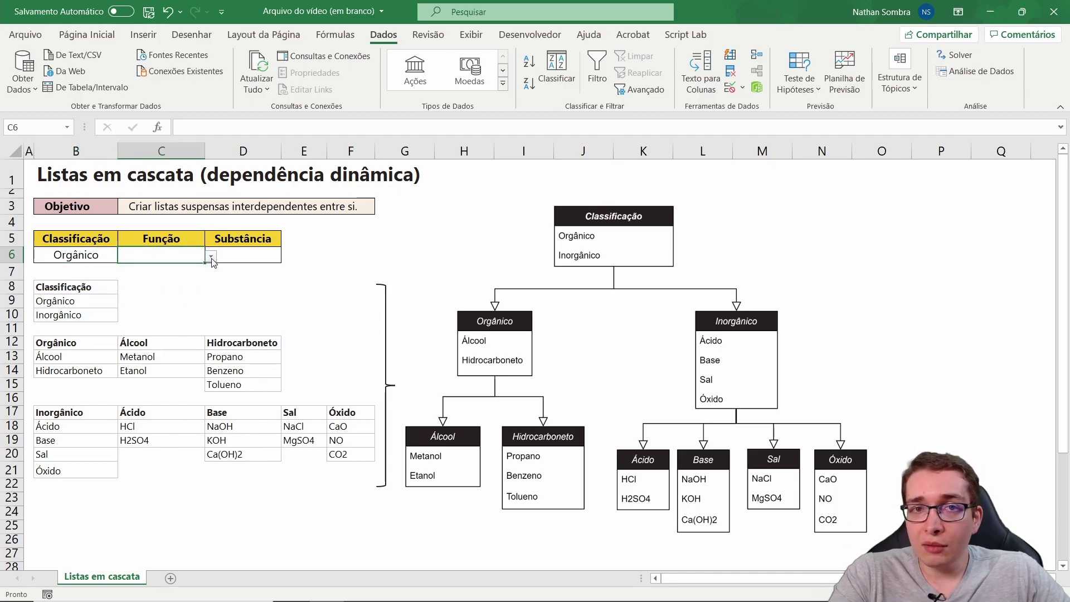
click(266, 256)
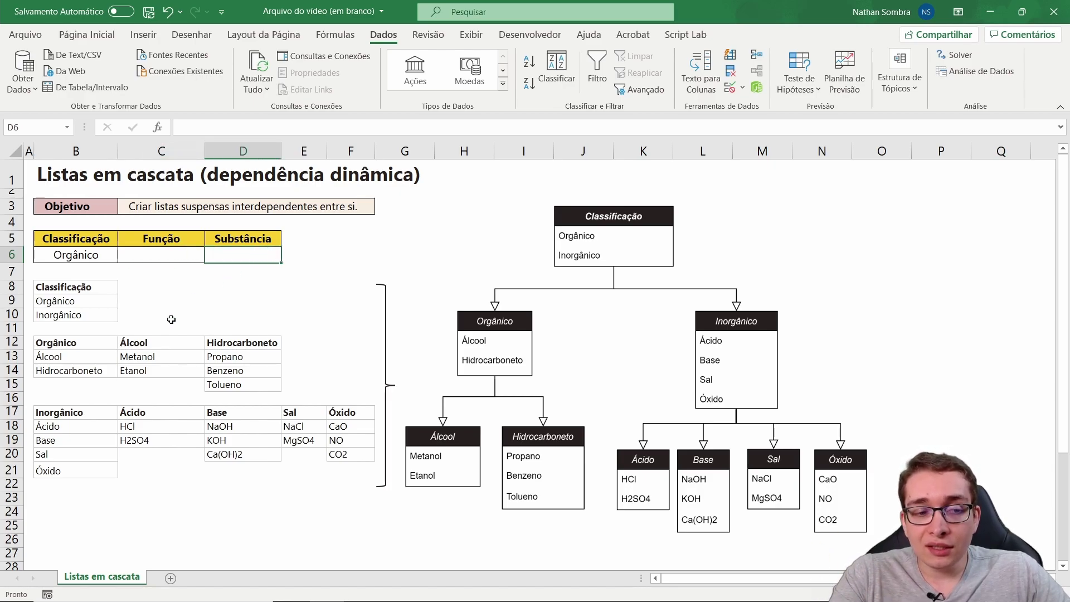
drag(152, 357, 162, 369)
drag(238, 360, 217, 387)
drag(161, 427, 156, 438)
drag(223, 426, 231, 454)
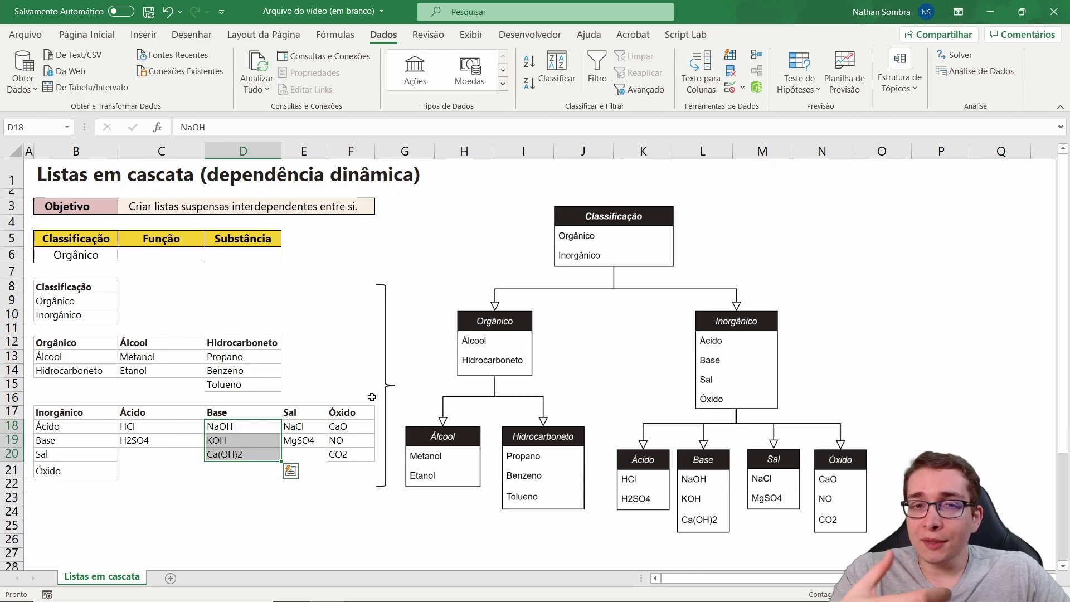
Create the named range Álcool from C12:C14 using its top row as the name, and verify the name on C13:C14
drag(148, 346, 154, 372)
click(335, 34)
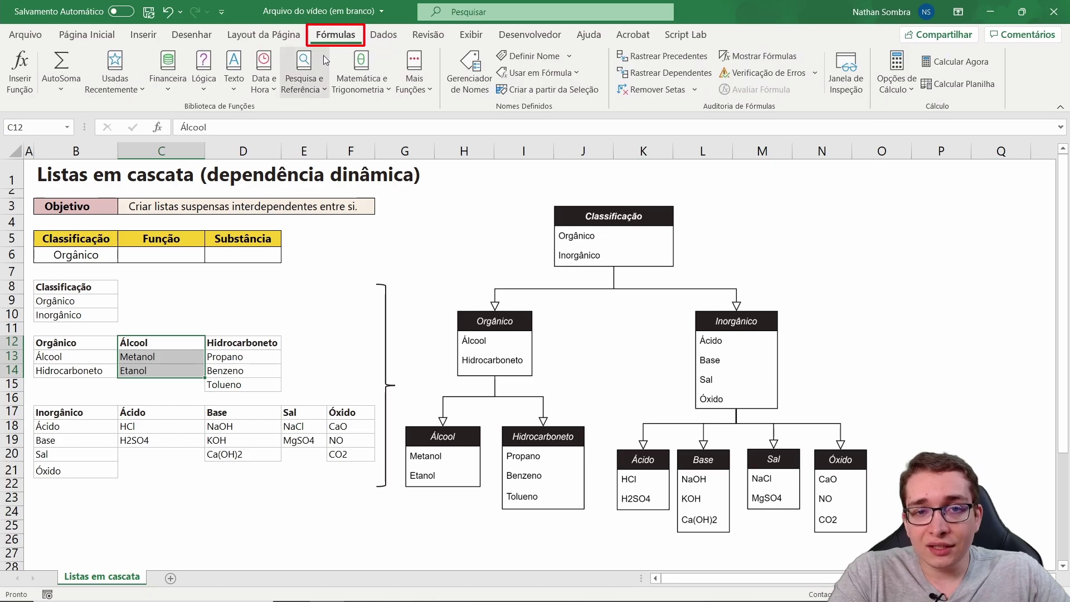
click(558, 91)
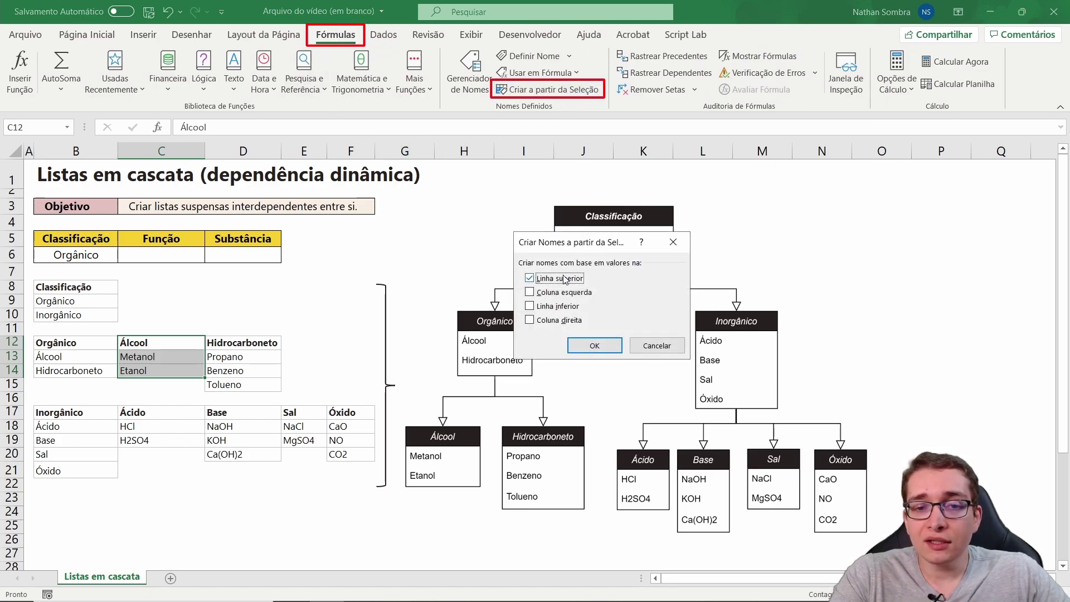
click(604, 347)
drag(137, 357, 140, 377)
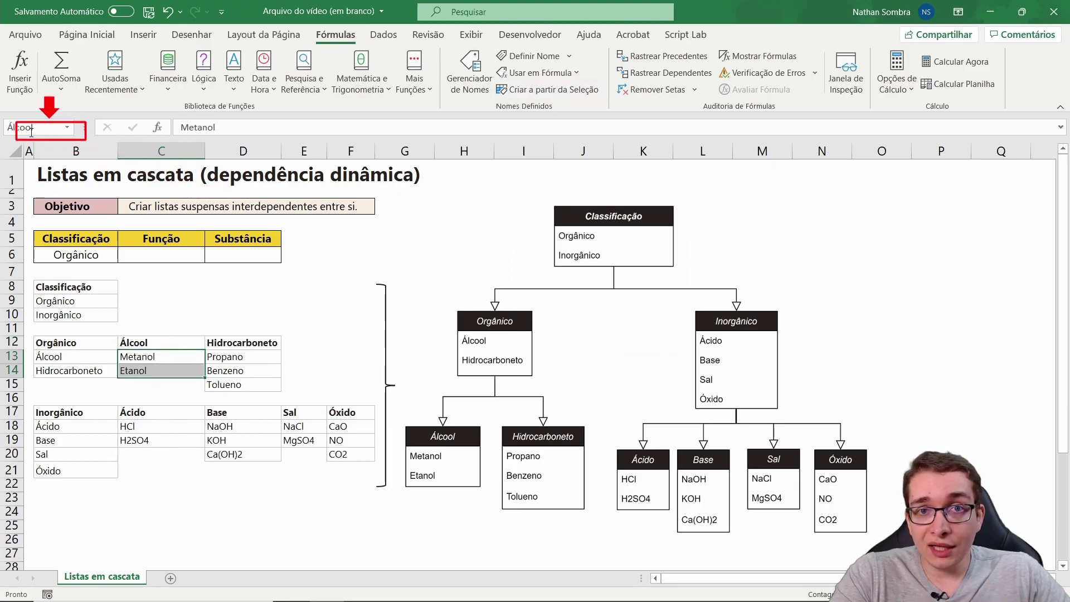
click(173, 342)
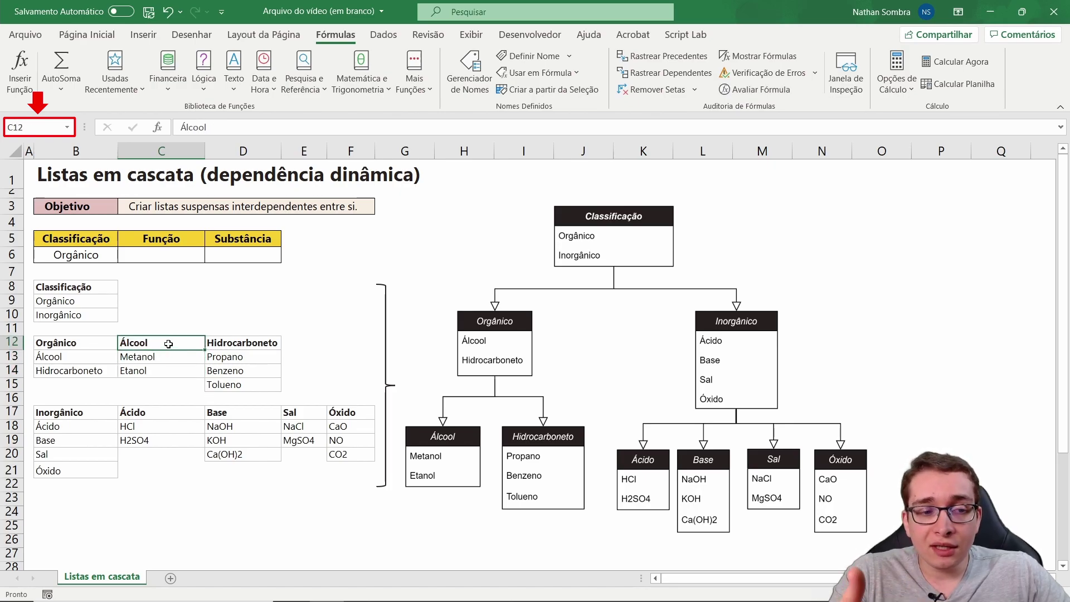
drag(165, 346, 165, 370)
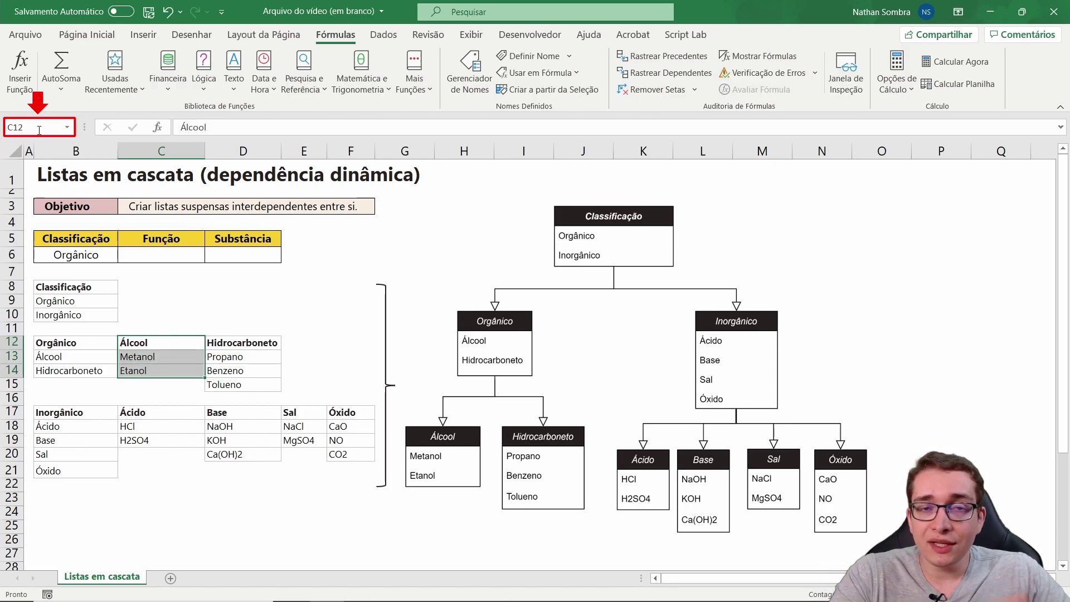
drag(180, 354, 174, 370)
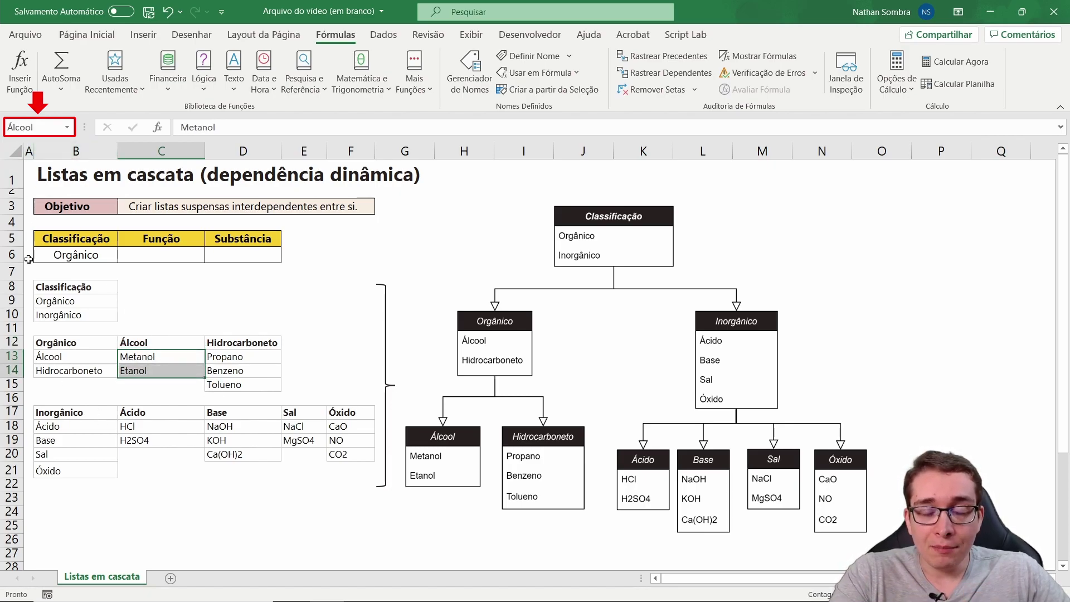
Create the named range Hidrocarboneto from D12:D15 using its top row as the name, and verify it on D13:D15
drag(233, 342, 234, 390)
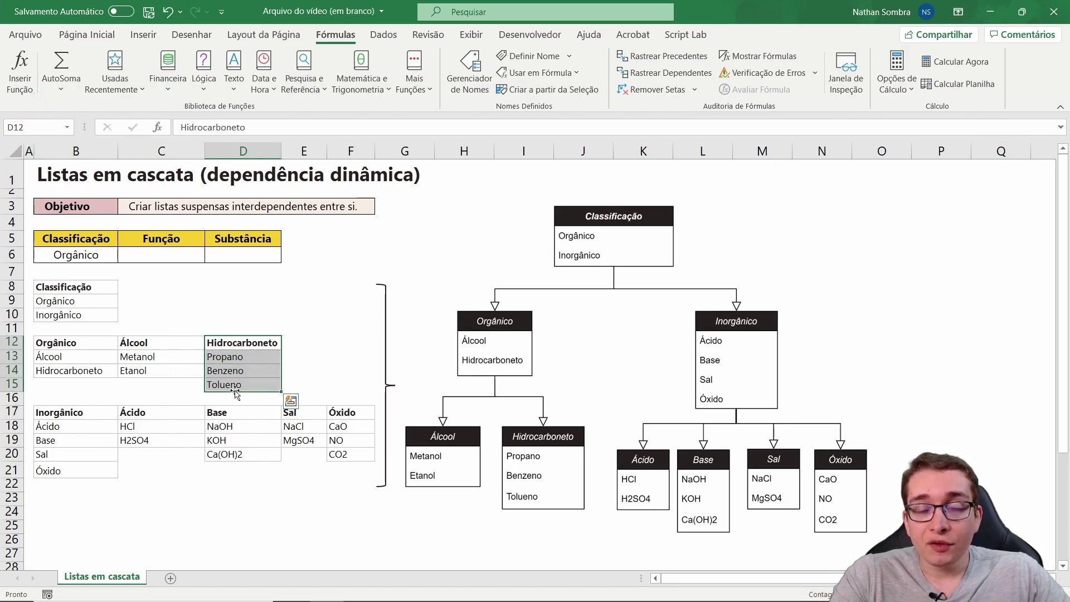
click(534, 93)
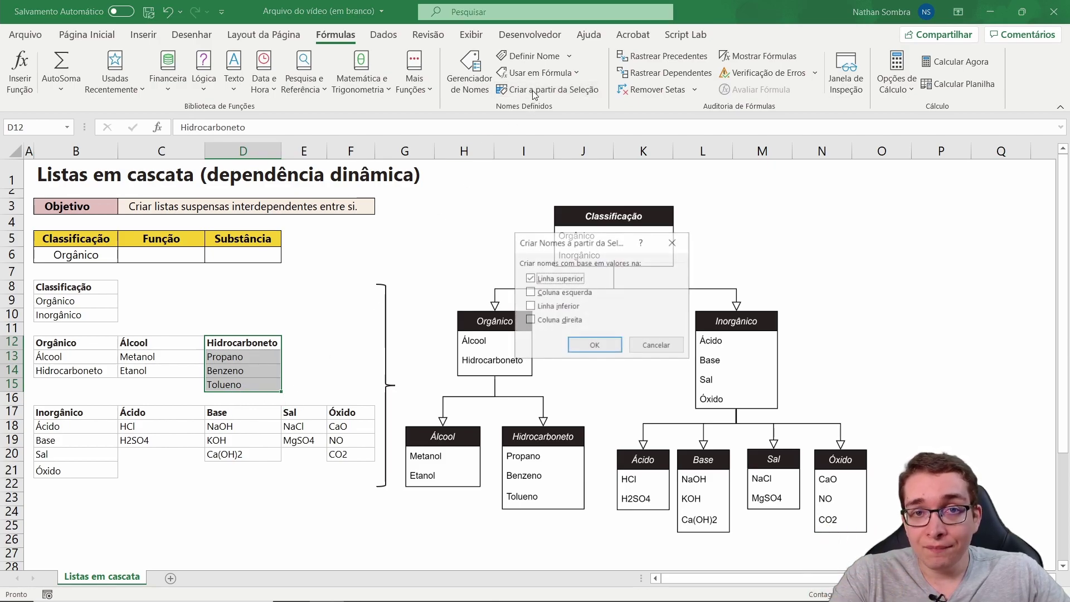
click(618, 348)
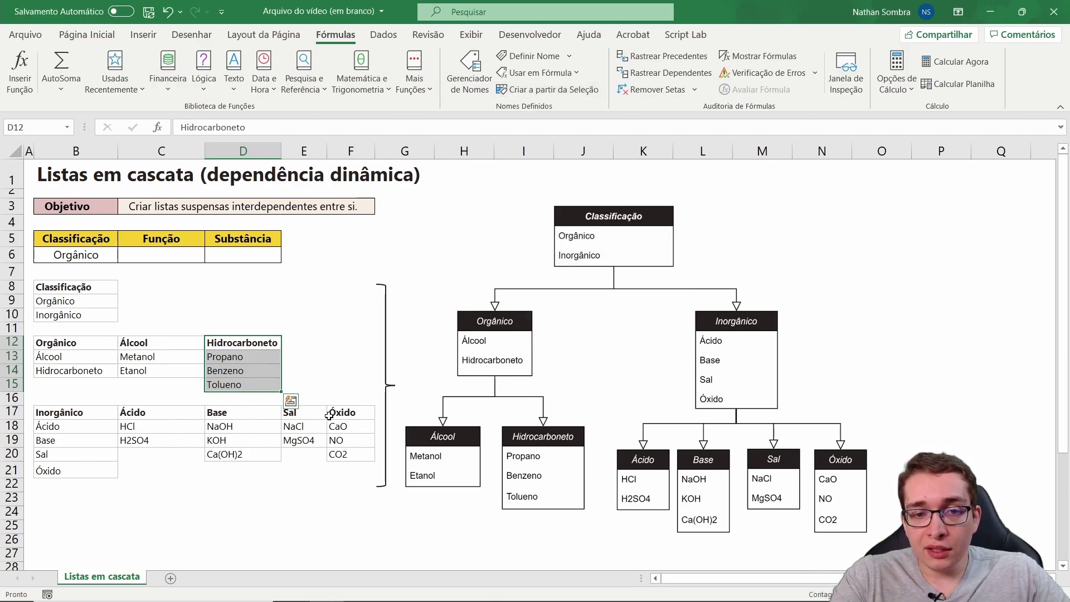
drag(253, 356, 249, 386)
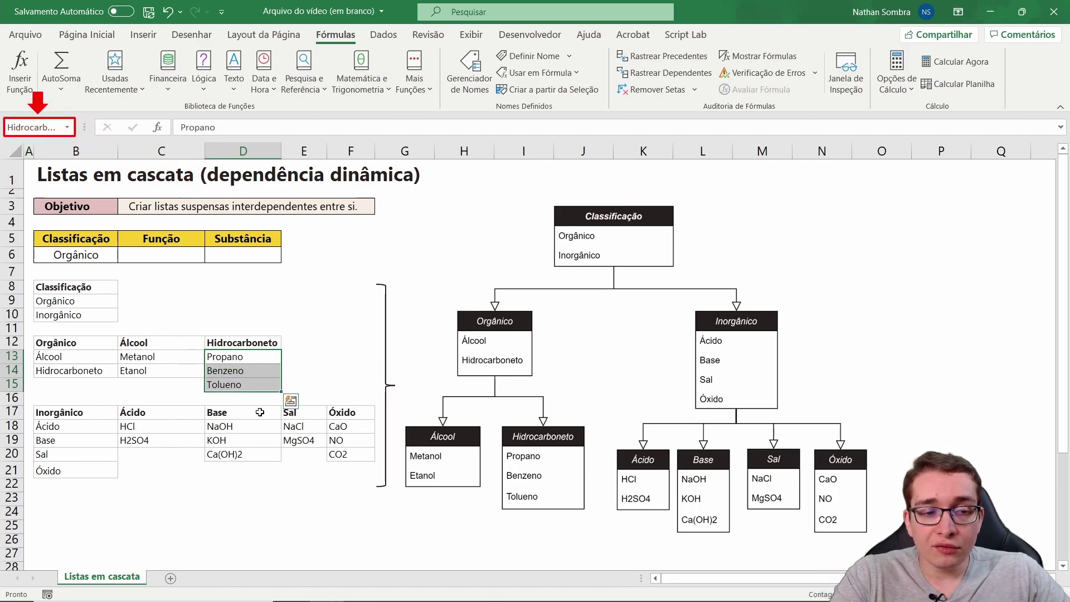
Create the named ranges Ácido from C17:C19 and Base from D17:D20, each named by its top row
drag(162, 413, 162, 441)
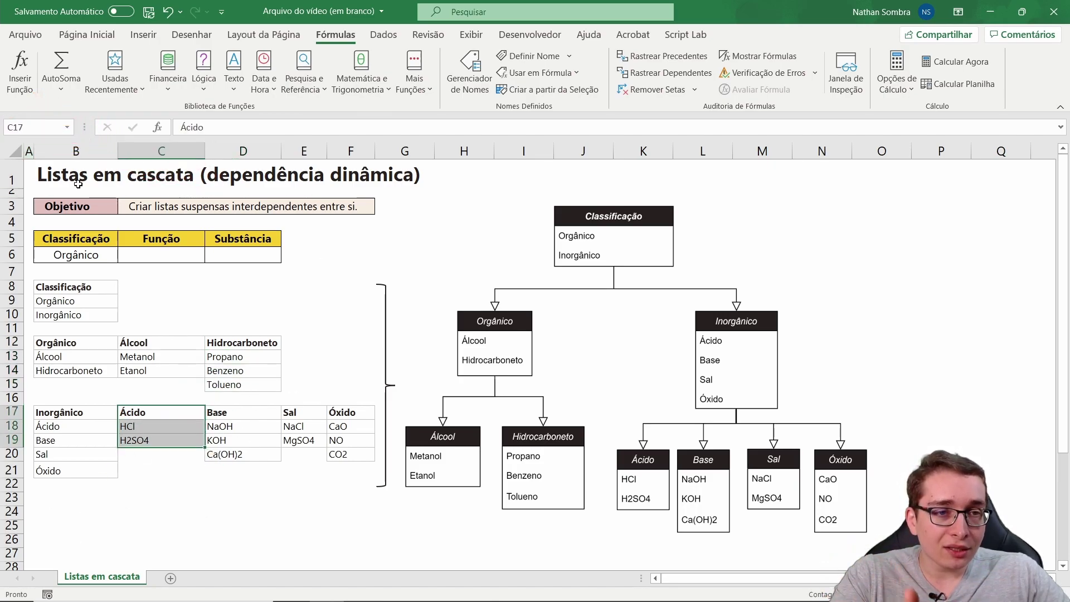
click(549, 89)
click(595, 344)
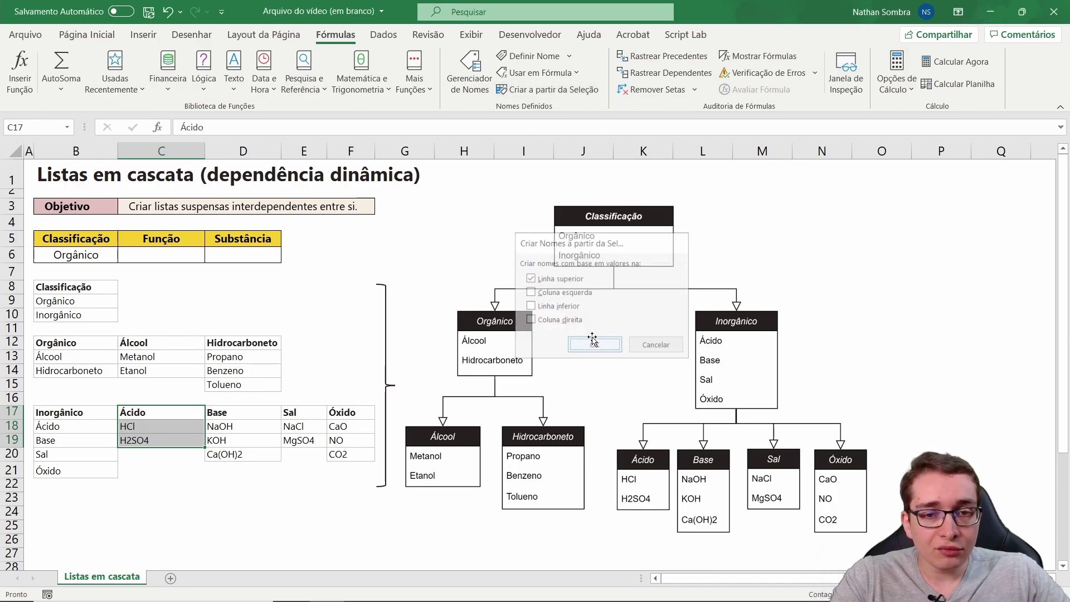
drag(241, 413, 243, 455)
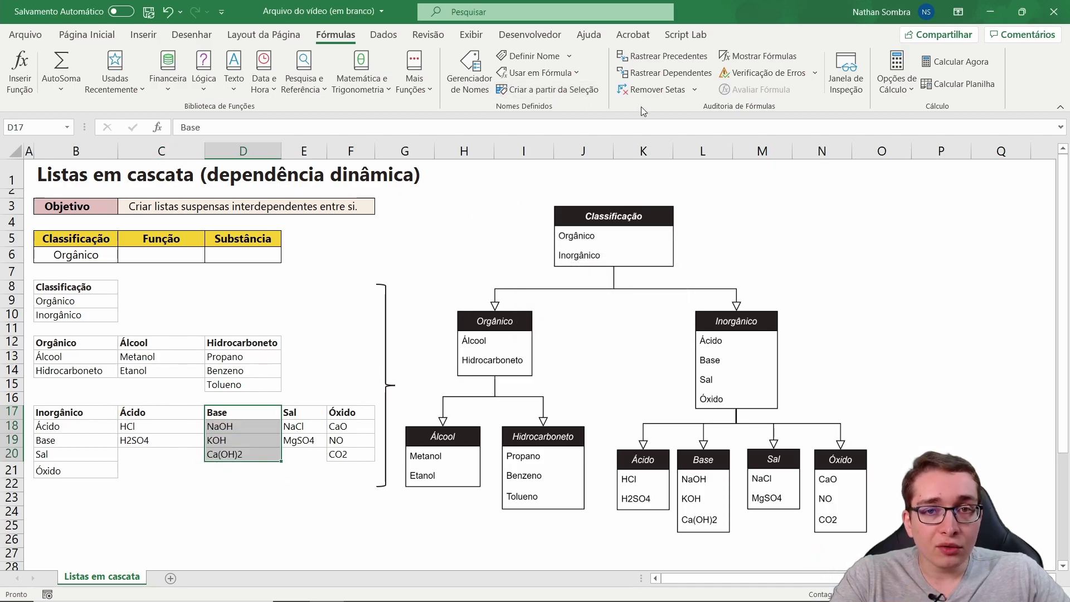
click(554, 89)
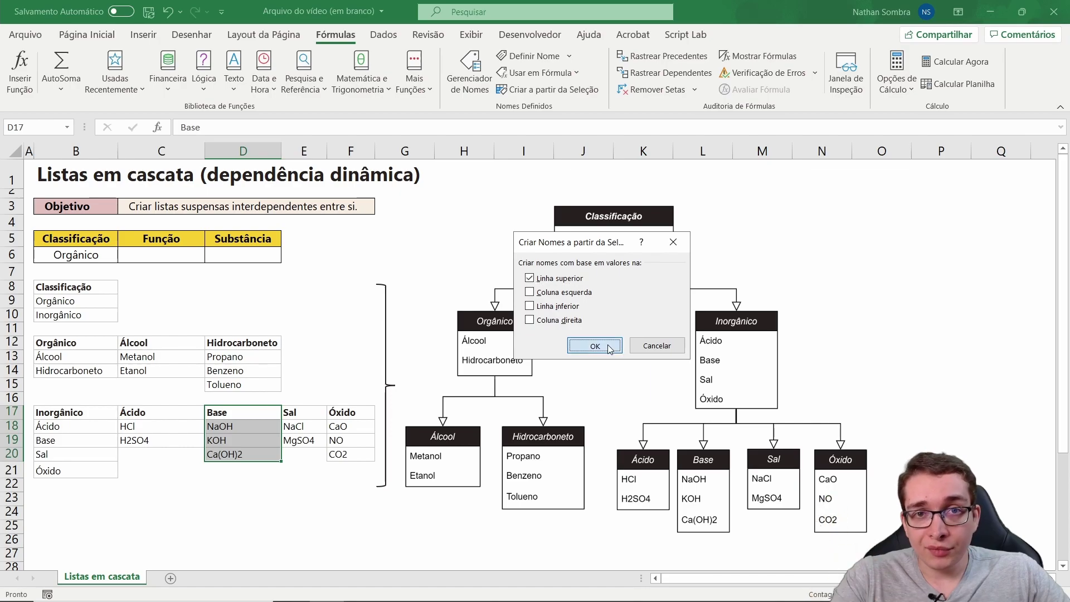
click(573, 352)
Create the named ranges Sal from E17:E19 and Óxido from F17:F20, each named by its top row
drag(305, 413, 301, 440)
click(546, 90)
click(584, 351)
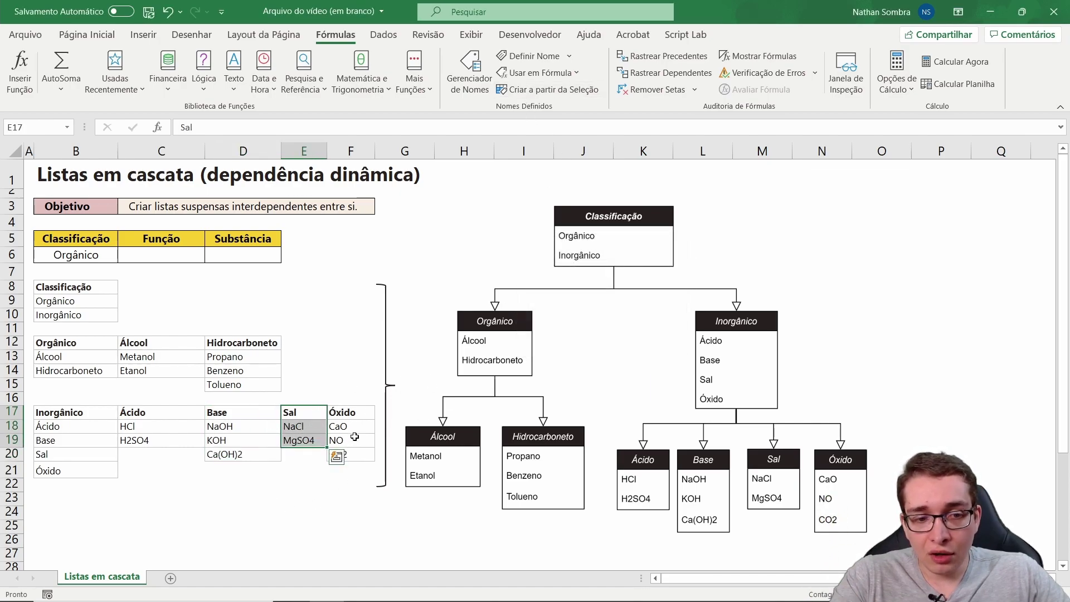
drag(346, 413, 347, 454)
click(546, 89)
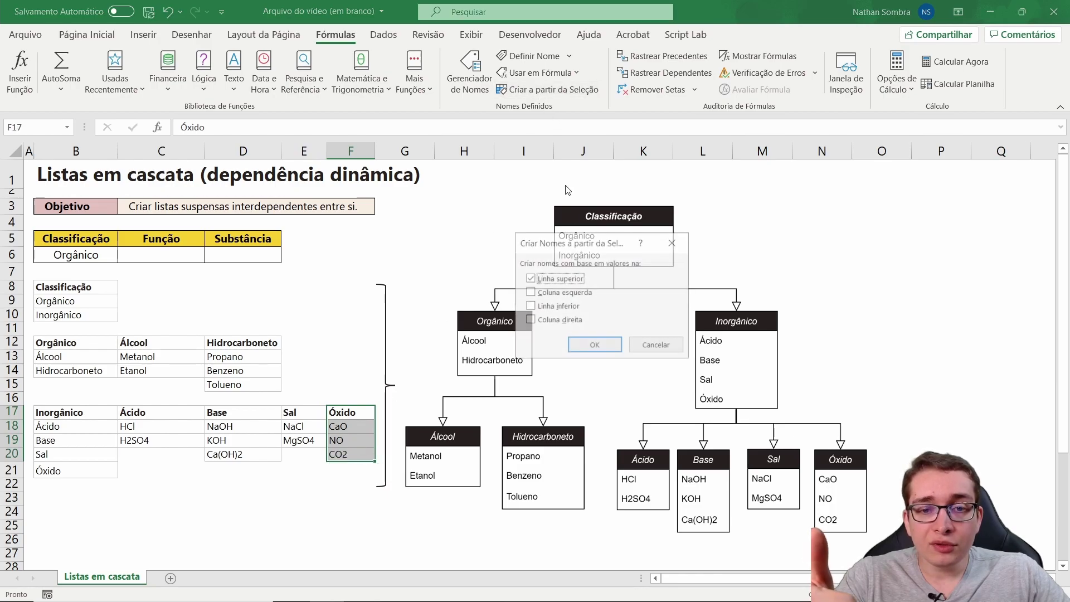
click(592, 346)
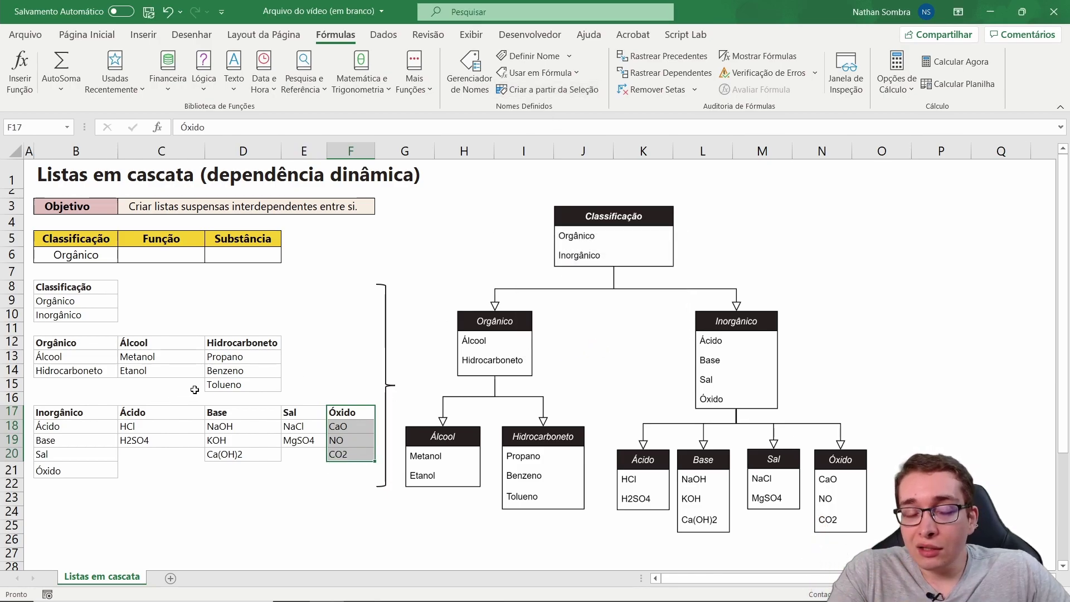
Choose Hidrocarboneto from the Função dropdown in C6
click(255, 255)
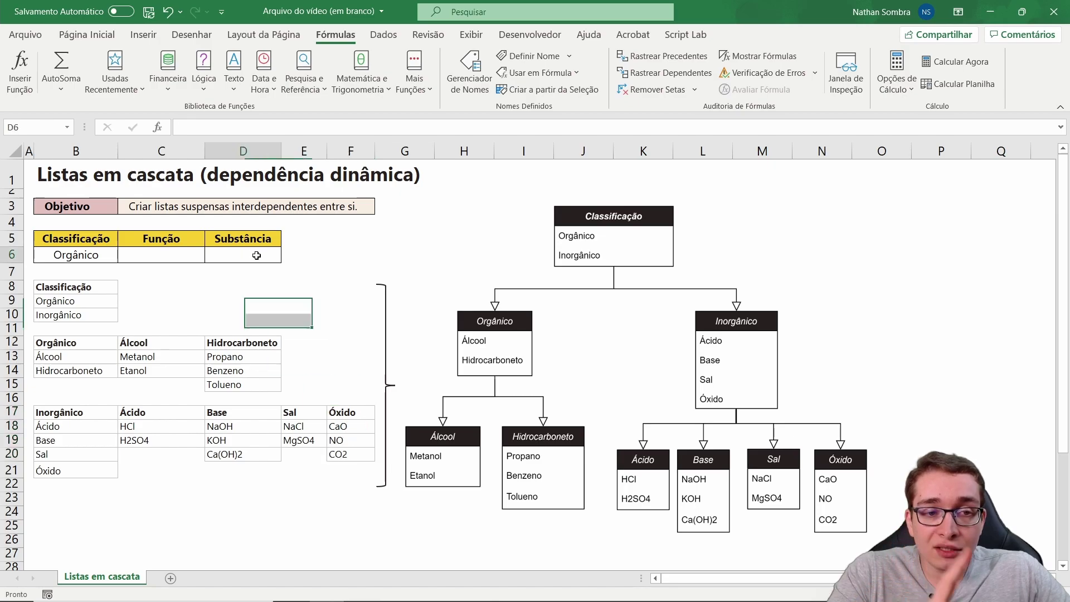
click(173, 255)
click(211, 255)
click(128, 283)
Apply a list-type data validation to the Substância cell D6, using =indireto($C$6) as its source
click(275, 258)
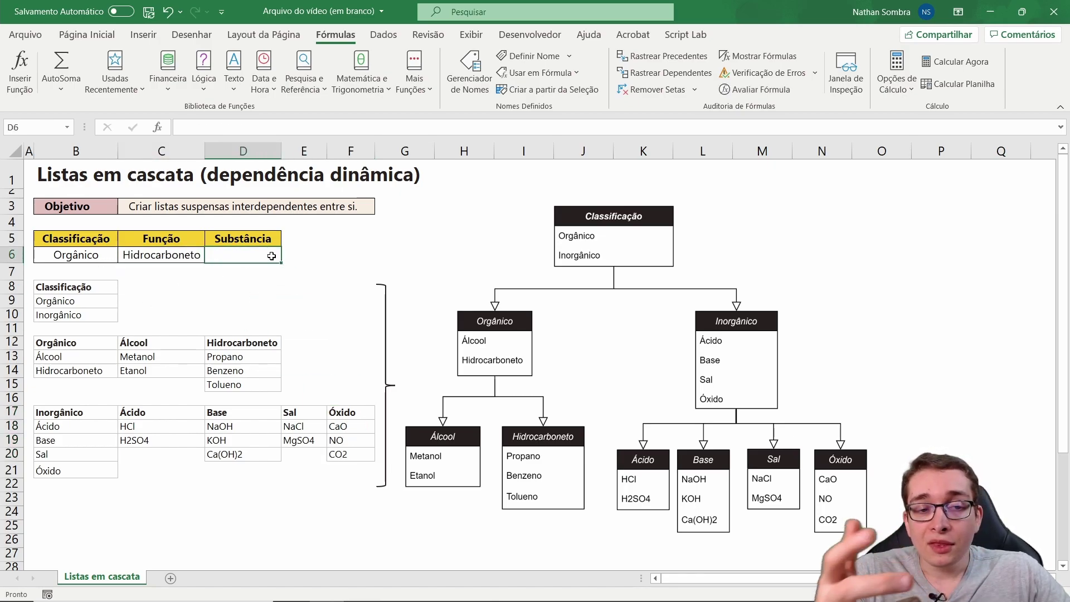
click(384, 34)
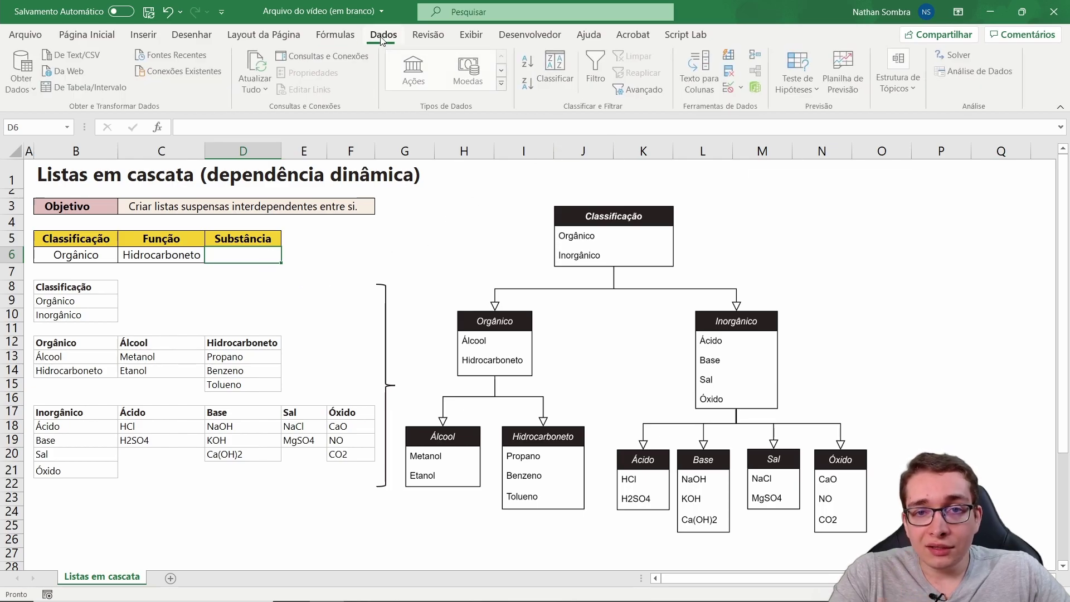
click(730, 87)
click(564, 263)
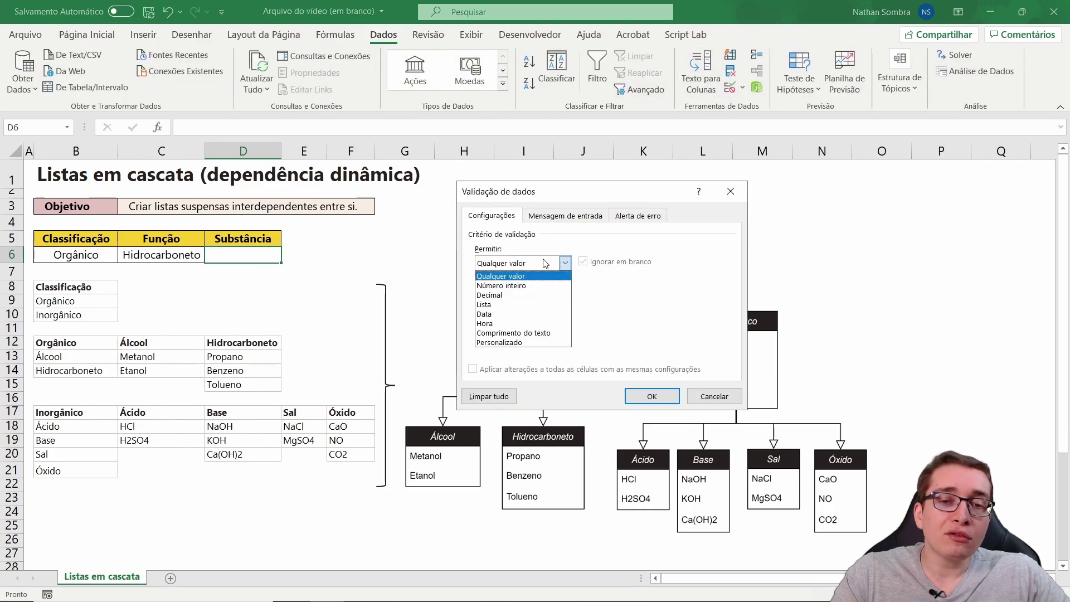
click(527, 306)
click(518, 323)
text(=indi)
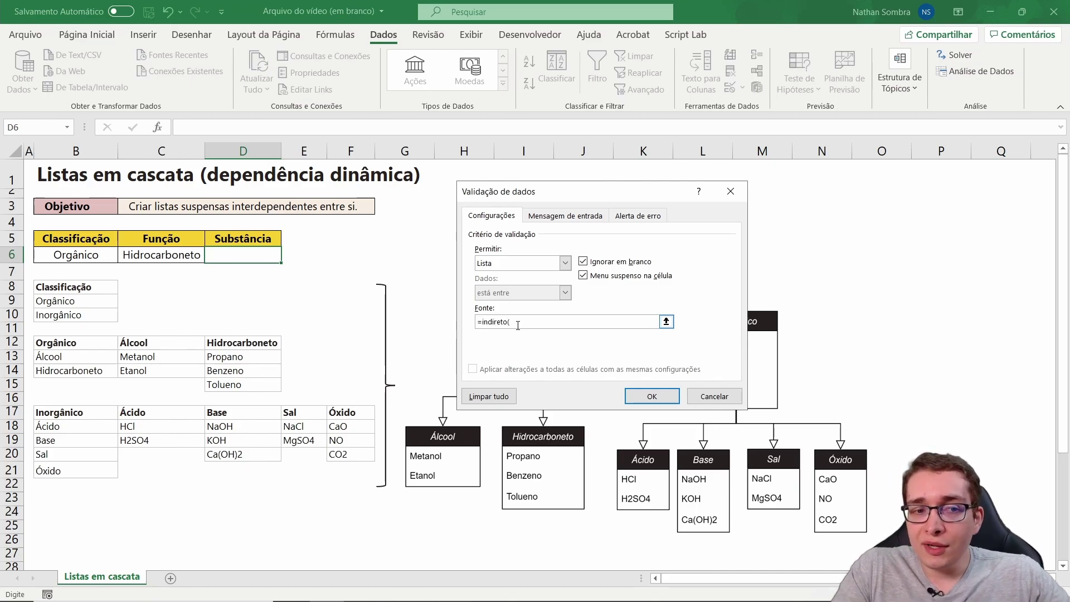
text(reto()
click(164, 257)
text())
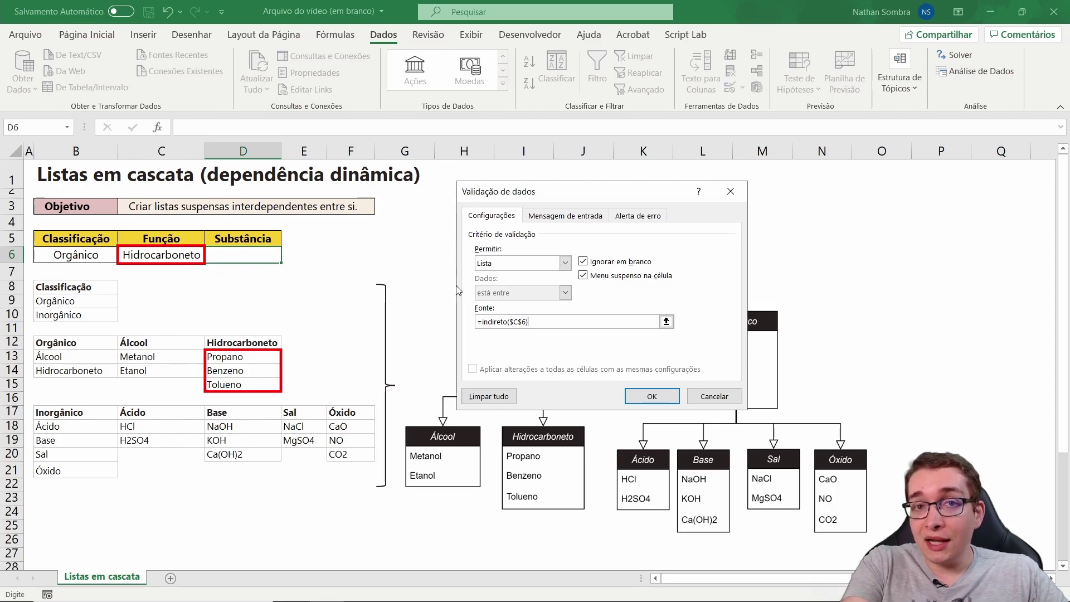
click(652, 396)
Check the Substância dropdown options in D6 with Hidrocarboneto as the Função
click(152, 254)
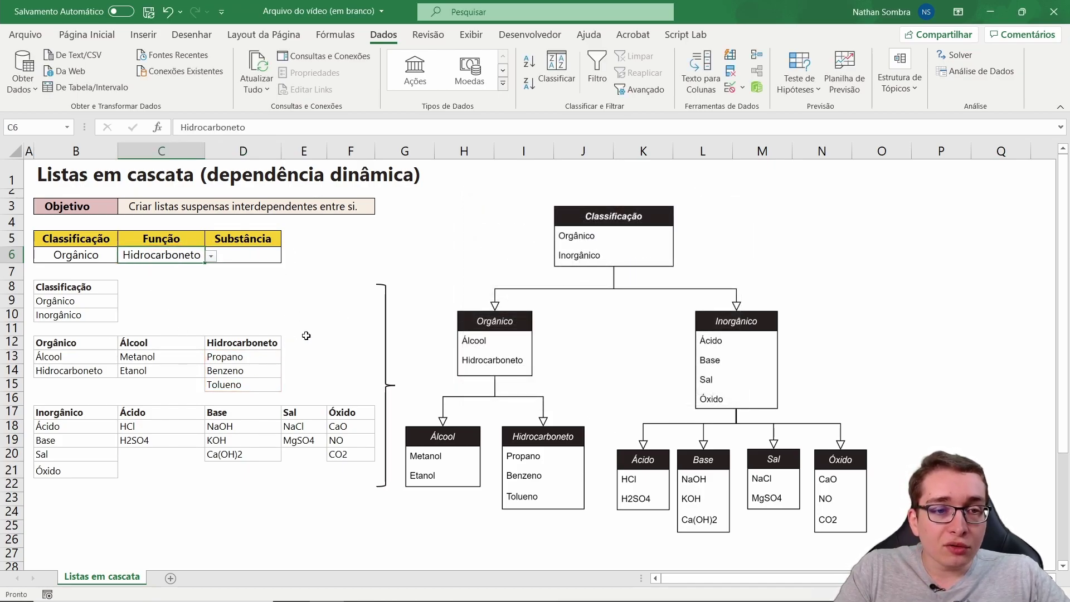
click(270, 260)
click(287, 257)
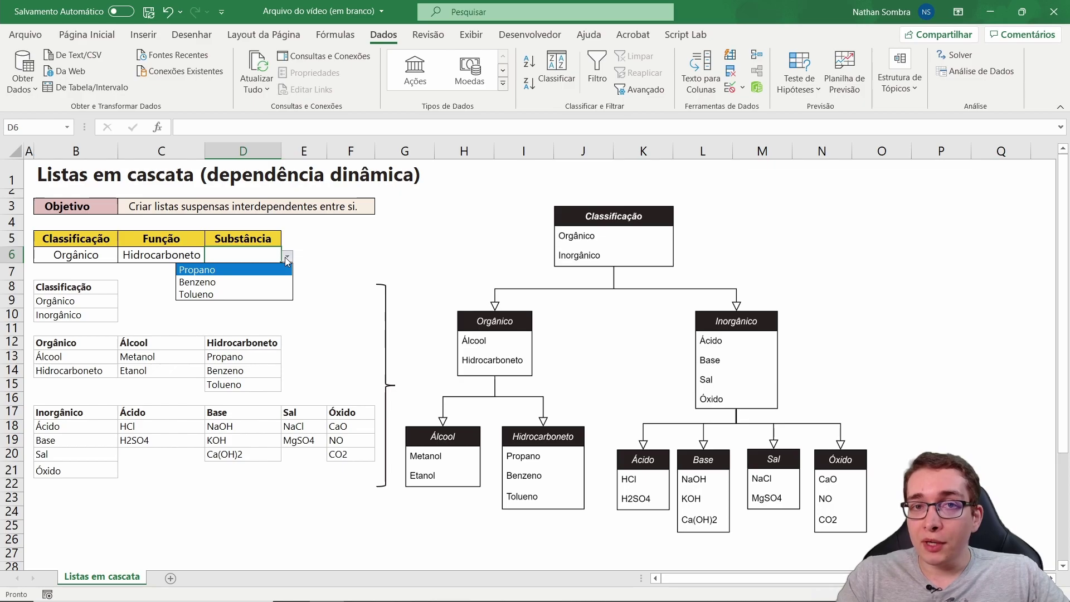
click(286, 257)
Test the cascade by choosing Álcool as the Função in C6 and Metanol as the Substância in D6
click(166, 257)
click(212, 257)
click(161, 269)
click(260, 256)
click(287, 256)
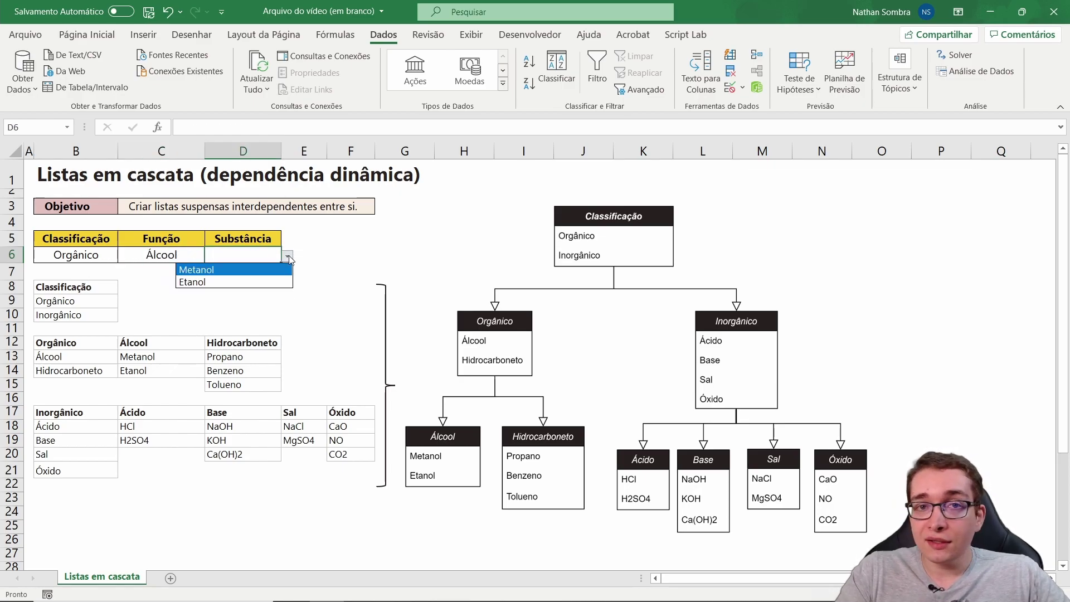
click(272, 268)
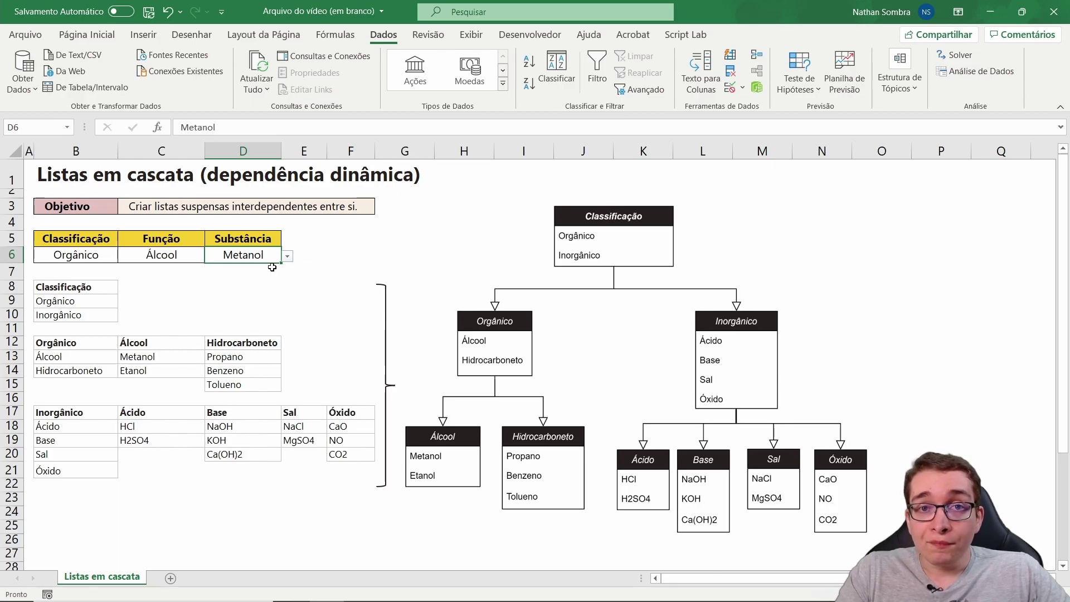
Test the full cascade by choosing Inorgânico in B6, Óxido in C6 and CO2 in D6
click(70, 255)
click(128, 256)
click(100, 282)
click(173, 257)
click(211, 257)
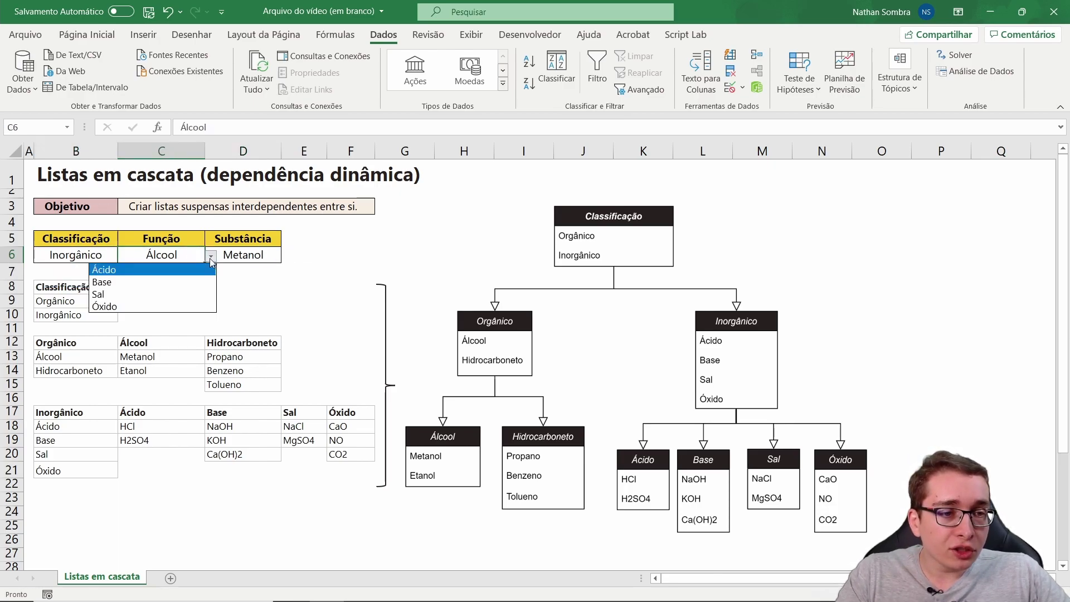
click(168, 305)
click(265, 255)
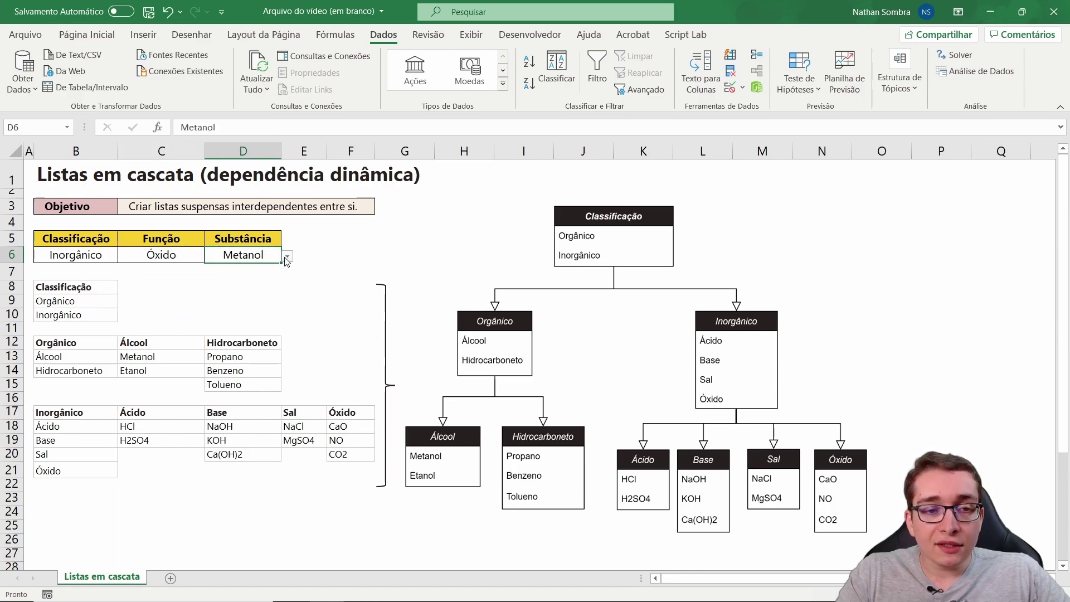
click(287, 257)
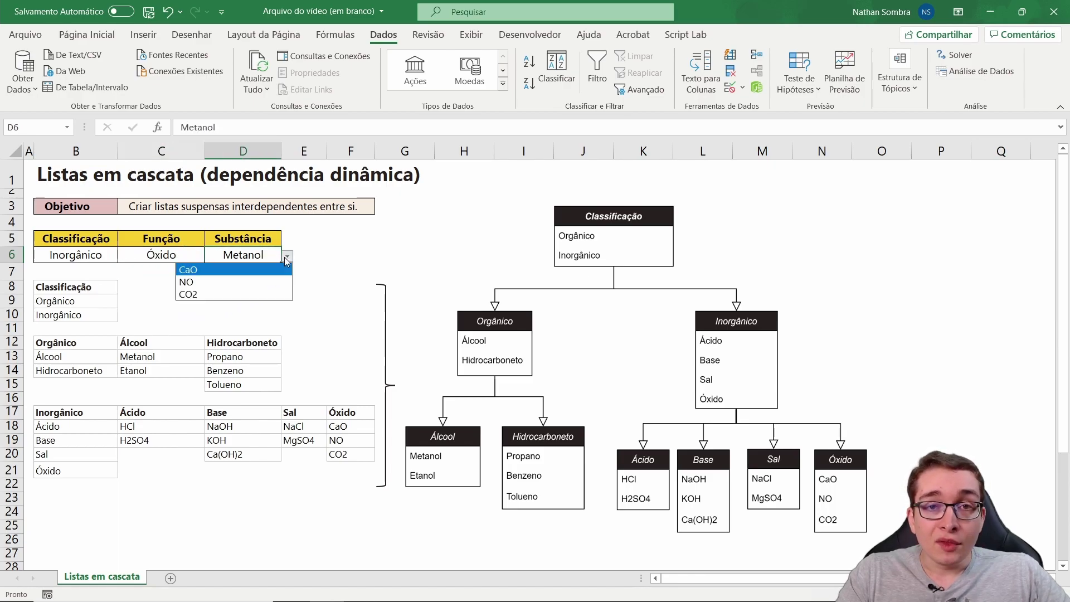
click(244, 294)
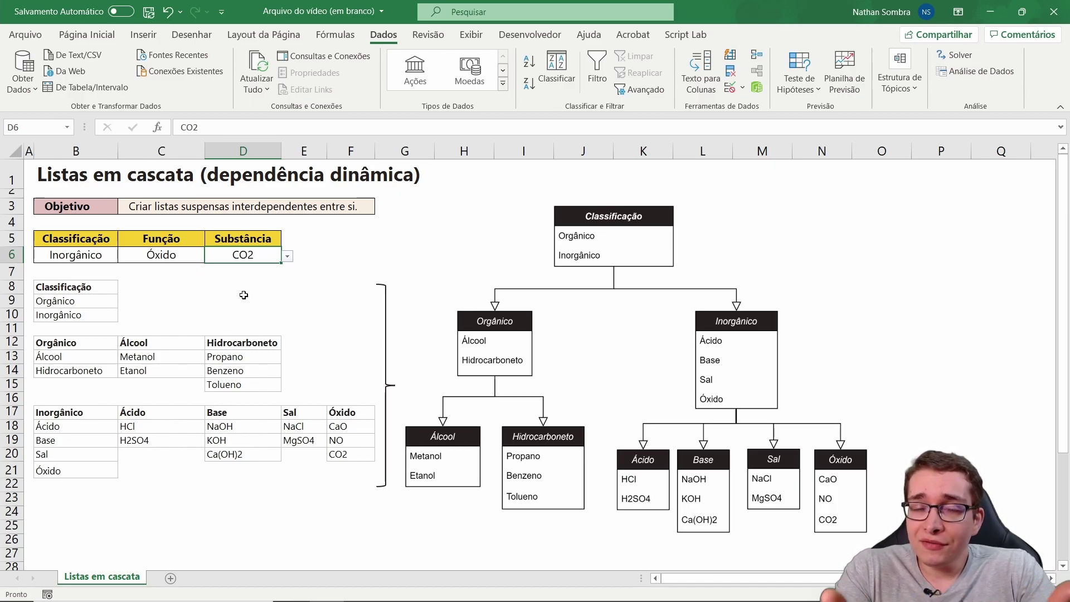
drag(161, 343, 223, 371)
click(243, 353)
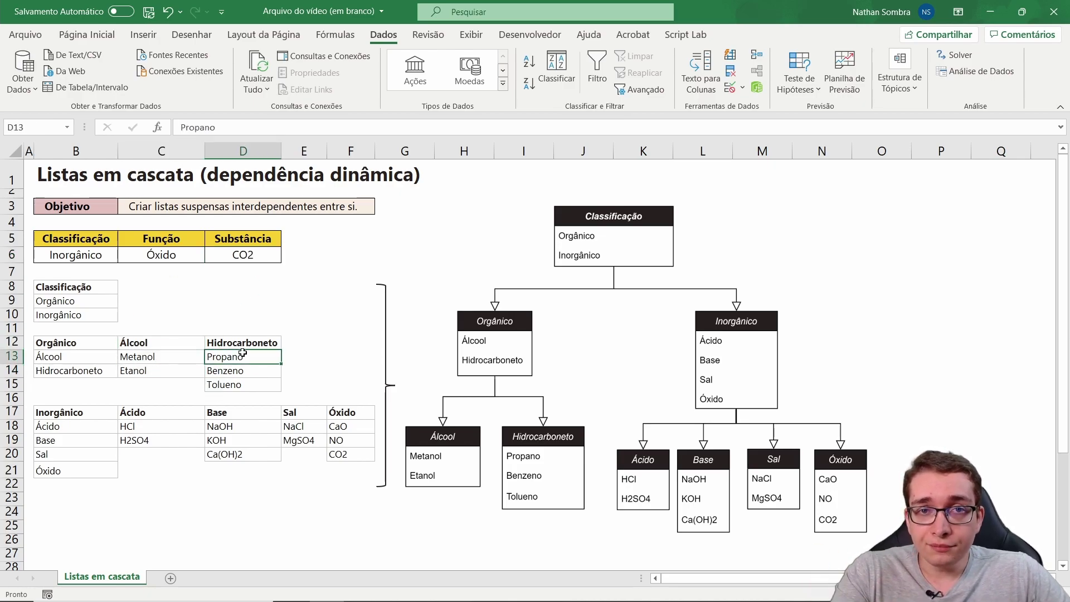